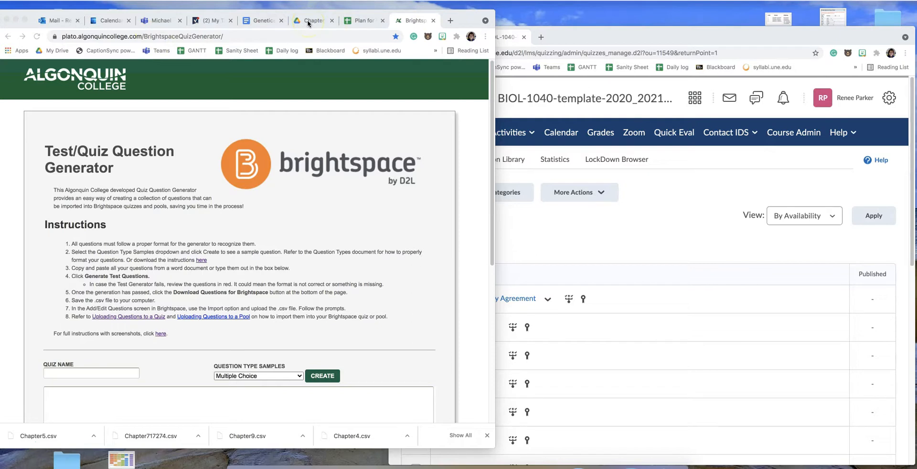
- Check the Plan for Weekly Quizzes spreadsheet for the question bank assigned to the week 6 quiz
{"action": "left_click", "coordinate": [308, 21]}
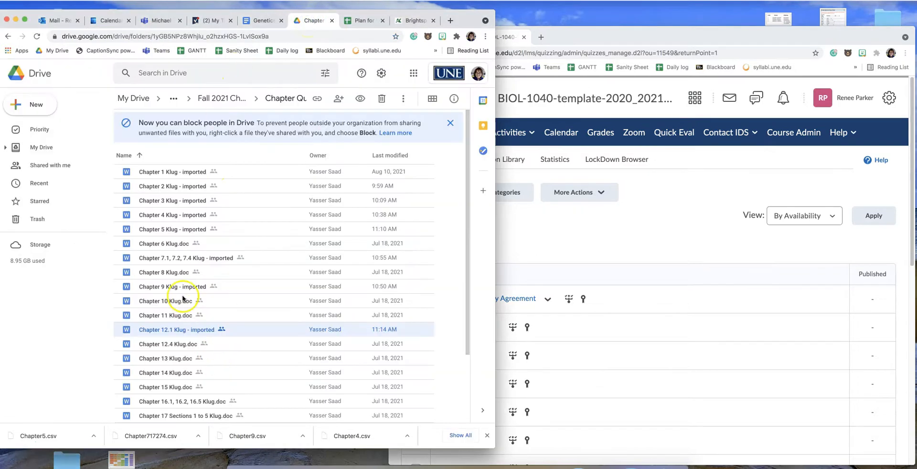
{"action": "left_click", "coordinate": [363, 20]}
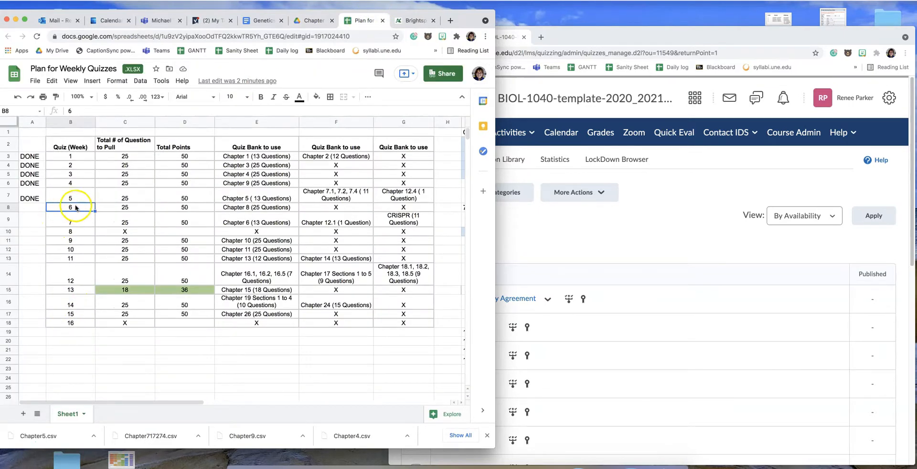
{"action": "left_click", "coordinate": [237, 211]}
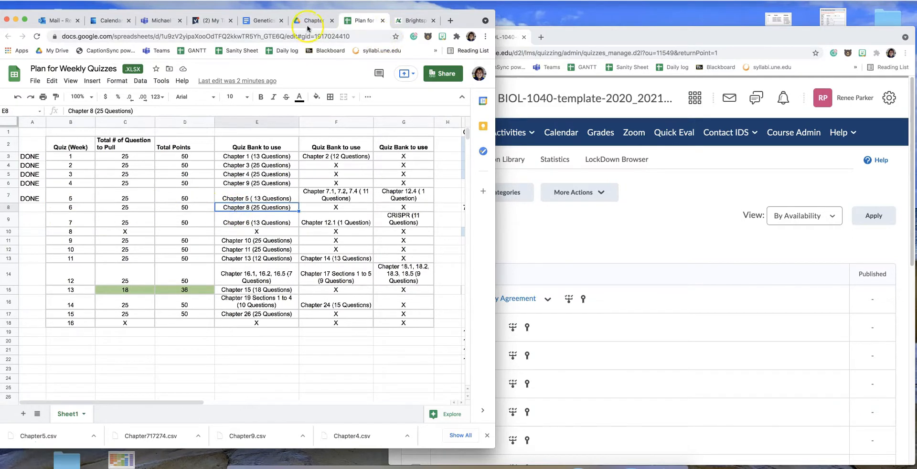
- Open Chapter 8 Klug.doc from the chapter question folder in Drive
{"action": "left_click", "coordinate": [313, 20]}
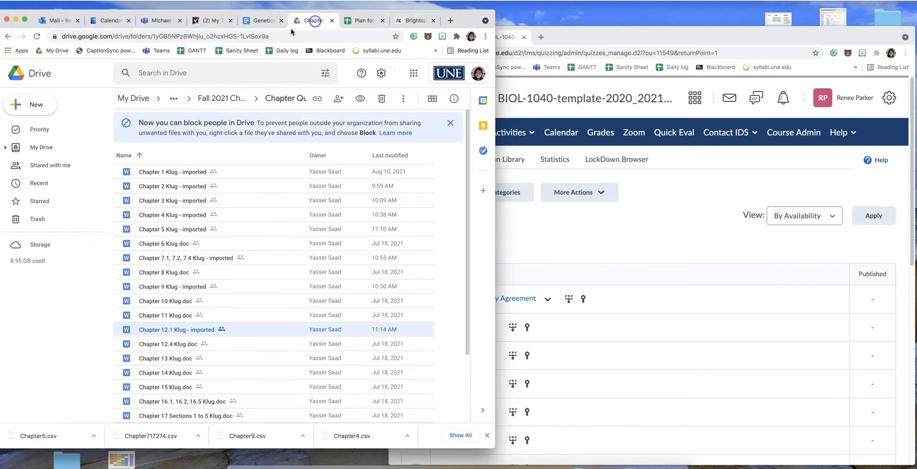
{"action": "left_click", "coordinate": [182, 274]}
{"action": "double_click", "coordinate": [183, 274]}
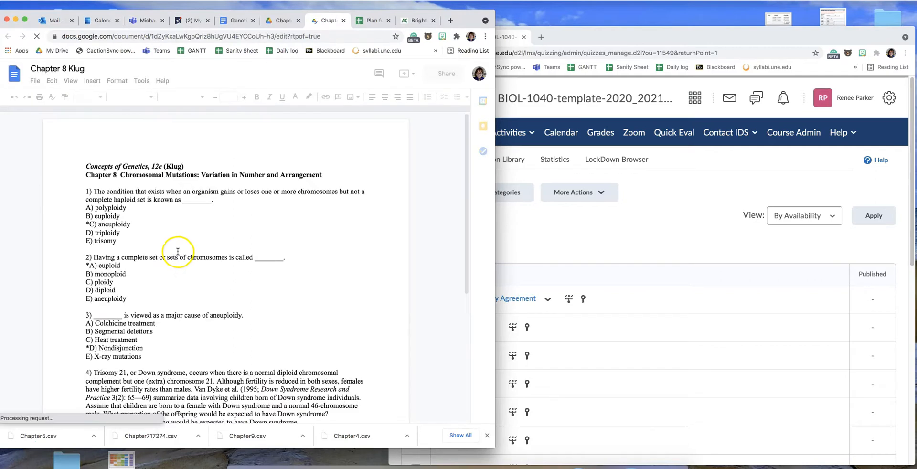
{"action": "left_click", "coordinate": [174, 231]}
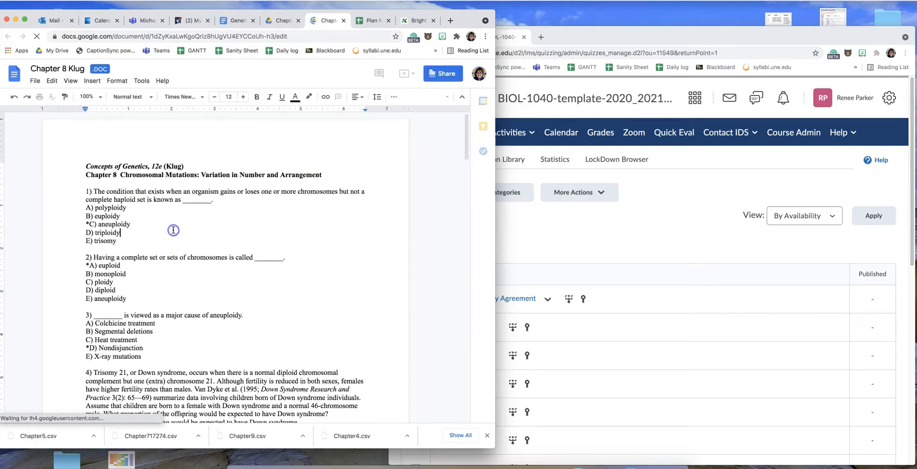
- In question 5, rework the break before "Given the fact that conceptuses" so it starts a new line, and accept saving the file as .DOCX
{"action": "scroll", "coordinate": [181, 248], "scroll_direction": "down", "scroll_amount": 2}
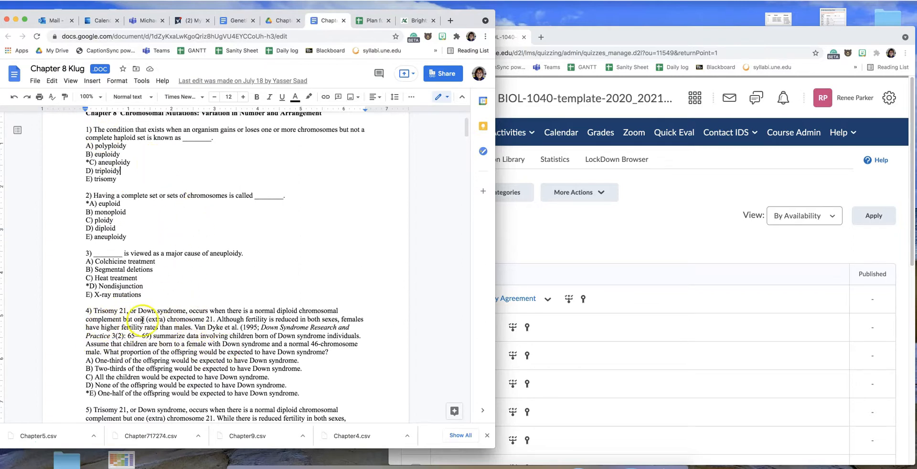
{"action": "scroll", "coordinate": [148, 356], "scroll_direction": "down", "scroll_amount": 2}
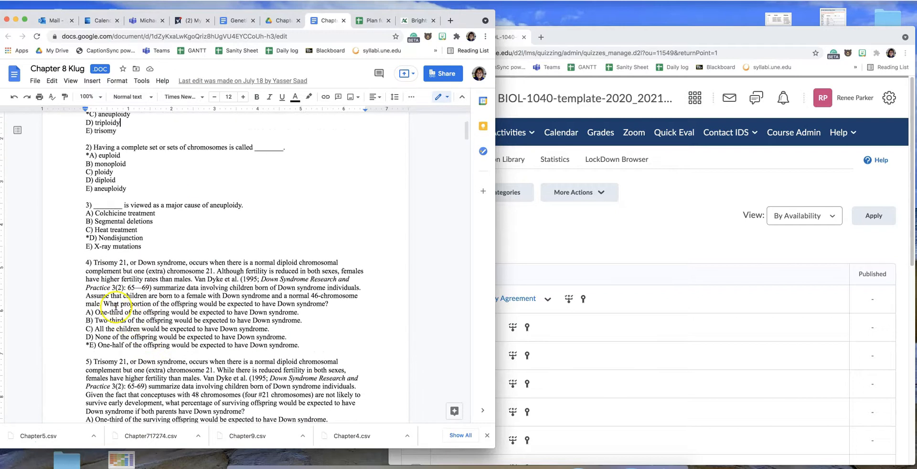
{"action": "scroll", "coordinate": [222, 359], "scroll_direction": "down", "scroll_amount": 2}
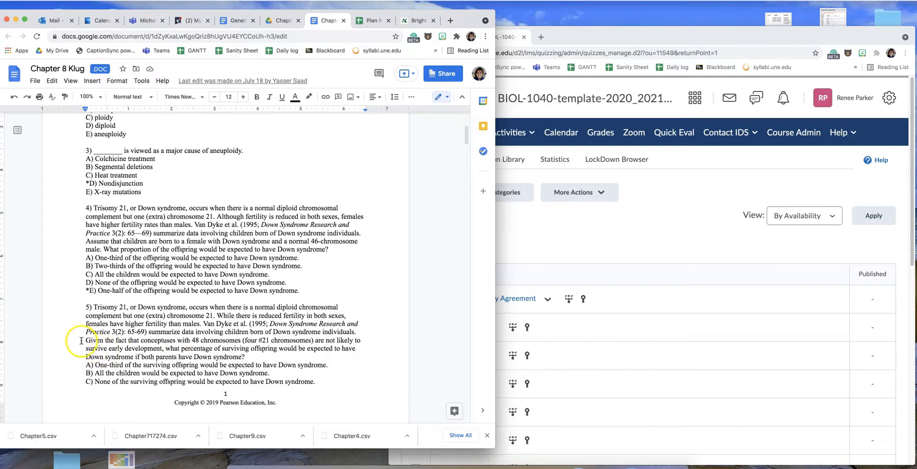
{"action": "left_click", "coordinate": [81, 341]}
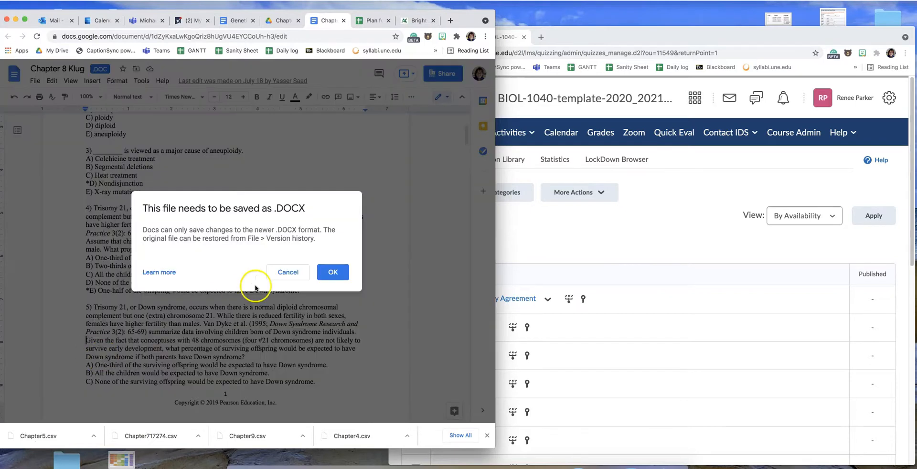
{"action": "left_click", "coordinate": [269, 274]}
{"action": "left_click", "coordinate": [87, 342]}
{"action": "left_click", "coordinate": [333, 272]}
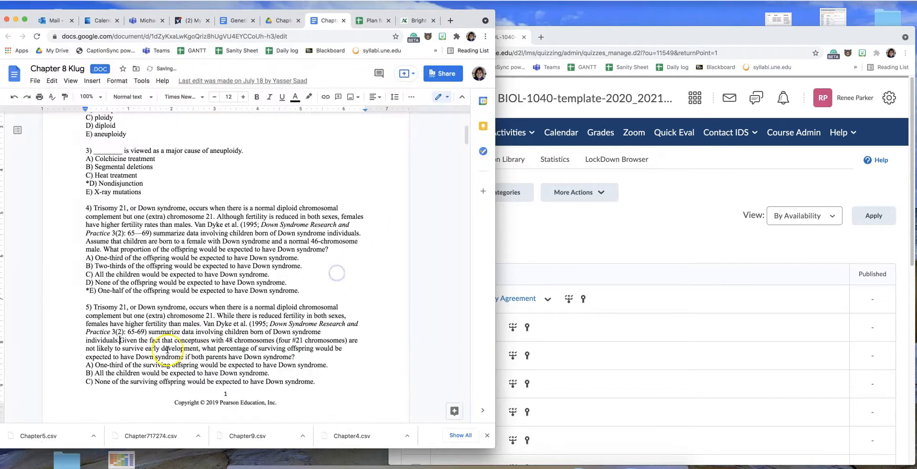
{"action": "key", "text": "Return"}
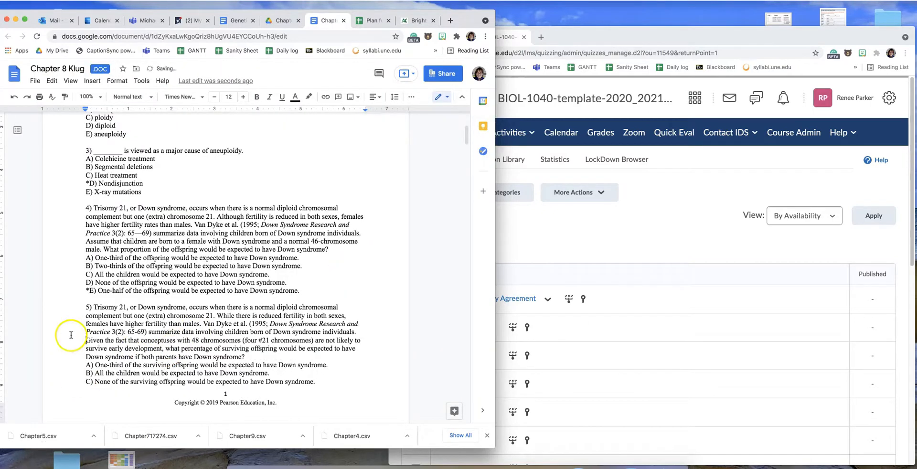
- Review the rest of the Chapter 8 document through question 48, examining line breaks, starred answers and questions that rely on diagrams
{"action": "scroll", "coordinate": [240, 372], "scroll_direction": "down", "scroll_amount": 3}
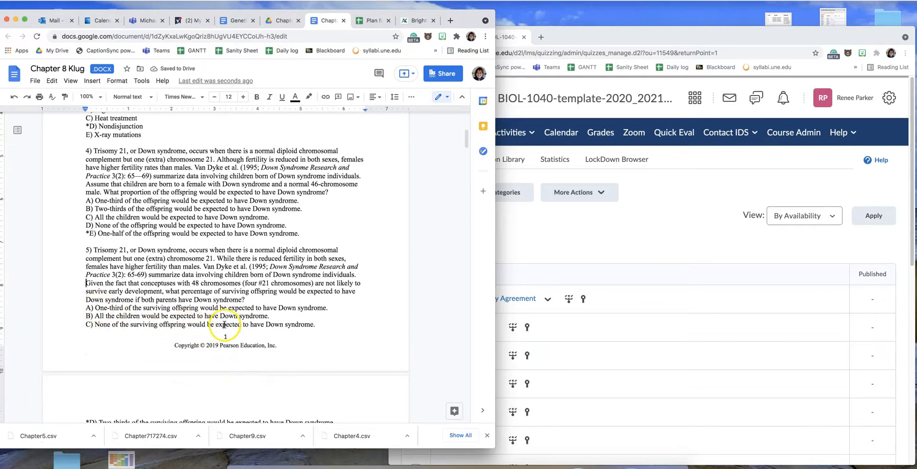
{"action": "scroll", "coordinate": [223, 315], "scroll_direction": "down", "scroll_amount": 5}
{"action": "scroll", "coordinate": [223, 313], "scroll_direction": "down", "scroll_amount": 8}
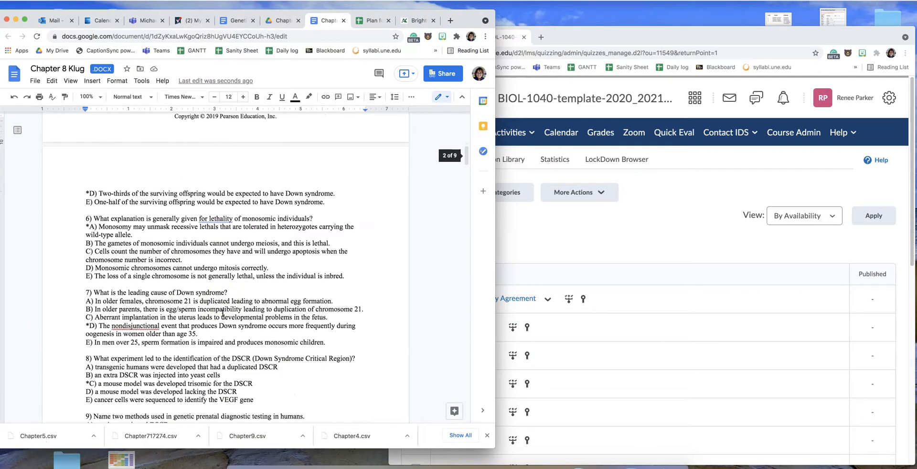
{"action": "scroll", "coordinate": [223, 313], "scroll_direction": "down", "scroll_amount": 20}
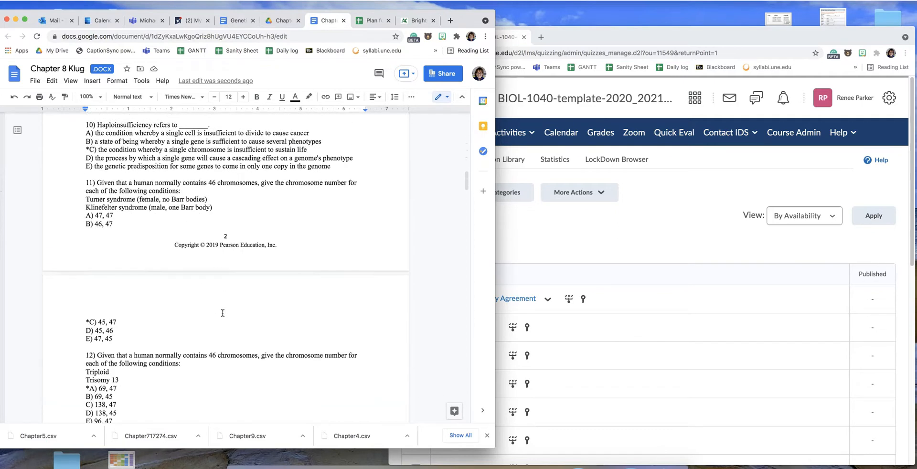
{"action": "scroll", "coordinate": [223, 312], "scroll_direction": "down", "scroll_amount": 3}
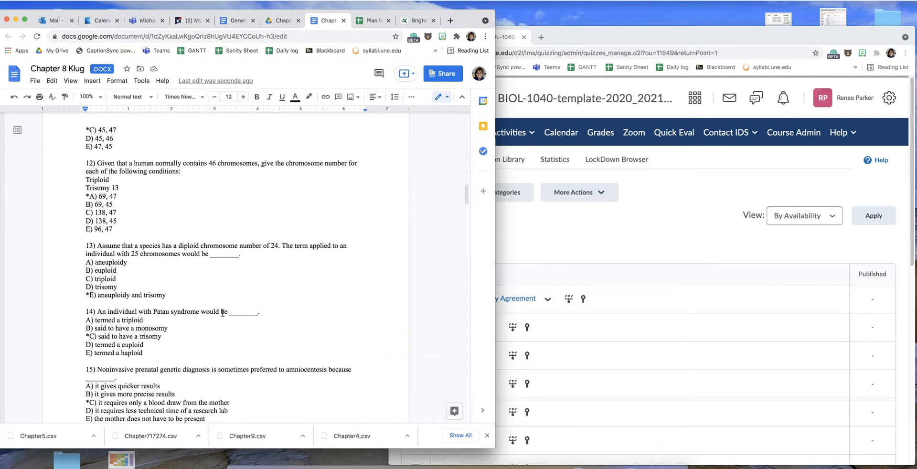
{"action": "left_click", "coordinate": [97, 177]}
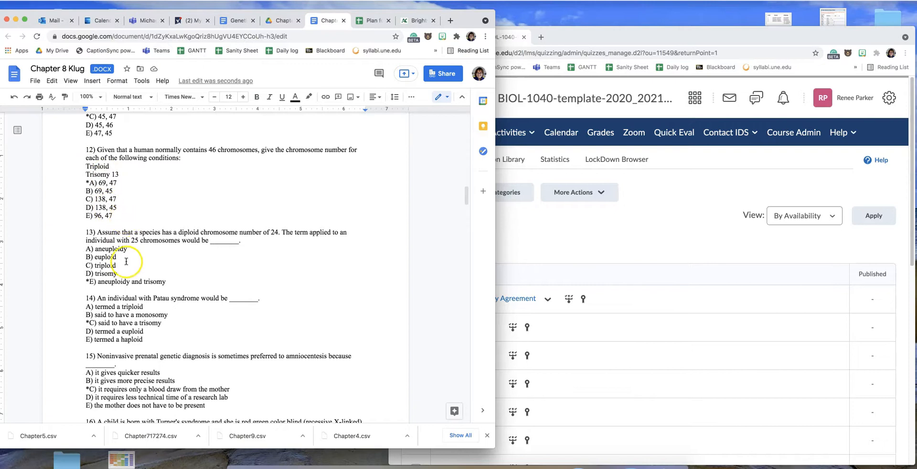
{"action": "scroll", "coordinate": [143, 273], "scroll_direction": "down", "scroll_amount": 5}
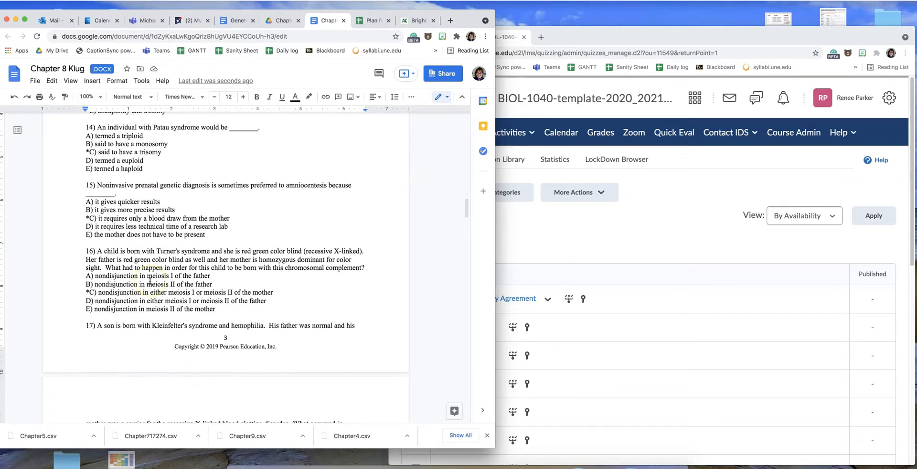
{"action": "scroll", "coordinate": [150, 280], "scroll_direction": "down", "scroll_amount": 1}
{"action": "scroll", "coordinate": [203, 294], "scroll_direction": "down", "scroll_amount": 5}
{"action": "scroll", "coordinate": [206, 297], "scroll_direction": "down", "scroll_amount": 6}
{"action": "scroll", "coordinate": [206, 299], "scroll_direction": "down", "scroll_amount": 8}
{"action": "scroll", "coordinate": [207, 298], "scroll_direction": "down", "scroll_amount": 7}
{"action": "scroll", "coordinate": [207, 298], "scroll_direction": "down", "scroll_amount": 8}
{"action": "scroll", "coordinate": [207, 298], "scroll_direction": "down", "scroll_amount": 7}
{"action": "scroll", "coordinate": [207, 299], "scroll_direction": "down", "scroll_amount": 5}
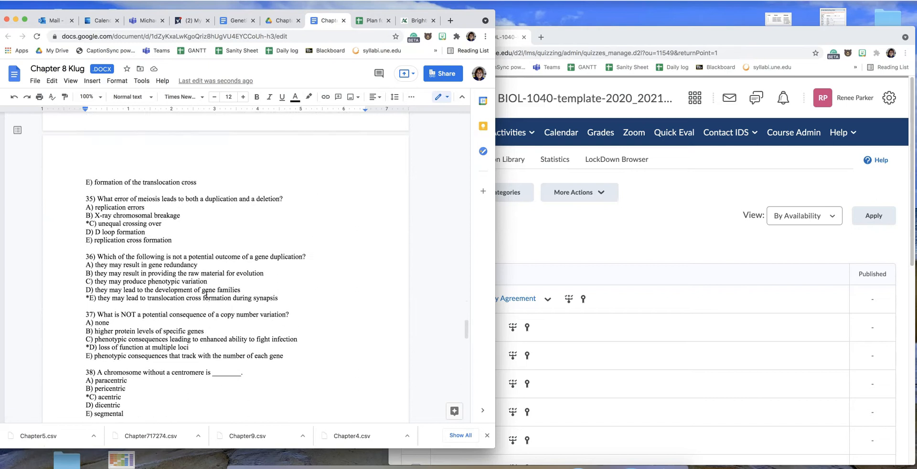
{"action": "scroll", "coordinate": [153, 197], "scroll_direction": "down", "scroll_amount": 1}
{"action": "scroll", "coordinate": [154, 157], "scroll_direction": "up", "scroll_amount": 1}
{"action": "scroll", "coordinate": [148, 200], "scroll_direction": "down", "scroll_amount": 4}
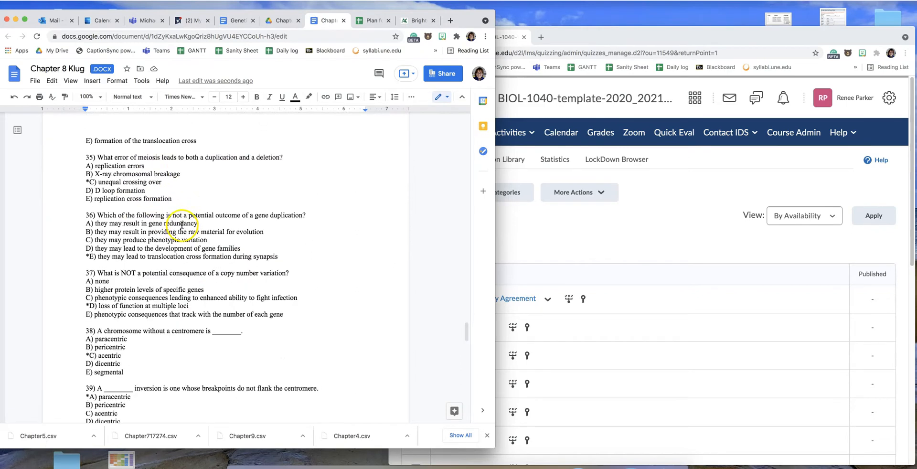
{"action": "scroll", "coordinate": [180, 229], "scroll_direction": "down", "scroll_amount": 6}
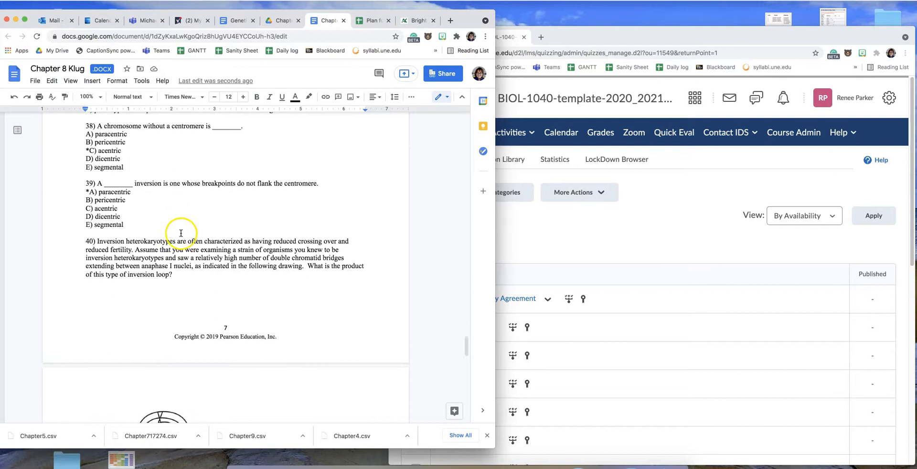
{"action": "scroll", "coordinate": [181, 235], "scroll_direction": "down", "scroll_amount": 1}
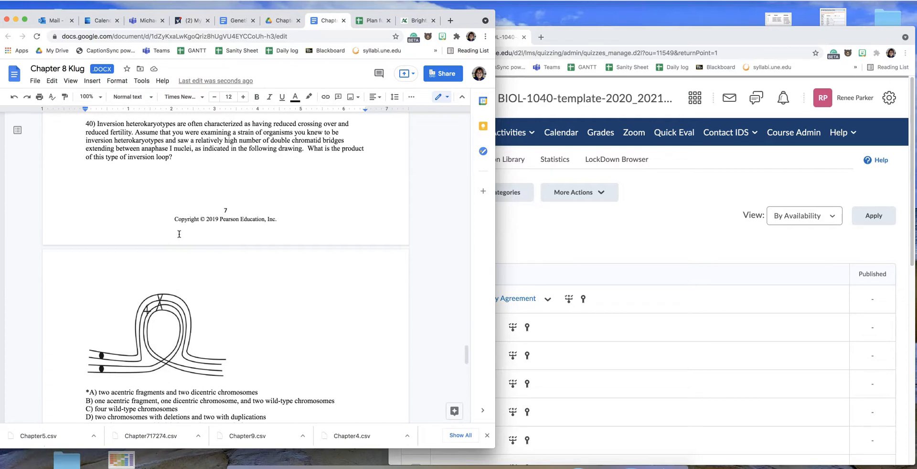
{"action": "scroll", "coordinate": [216, 294], "scroll_direction": "down", "scroll_amount": 5}
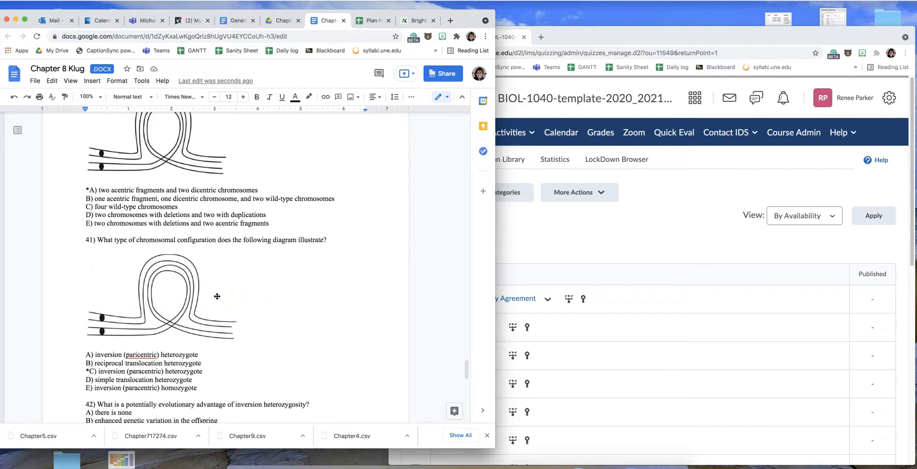
{"action": "scroll", "coordinate": [226, 279], "scroll_direction": "down", "scroll_amount": 10}
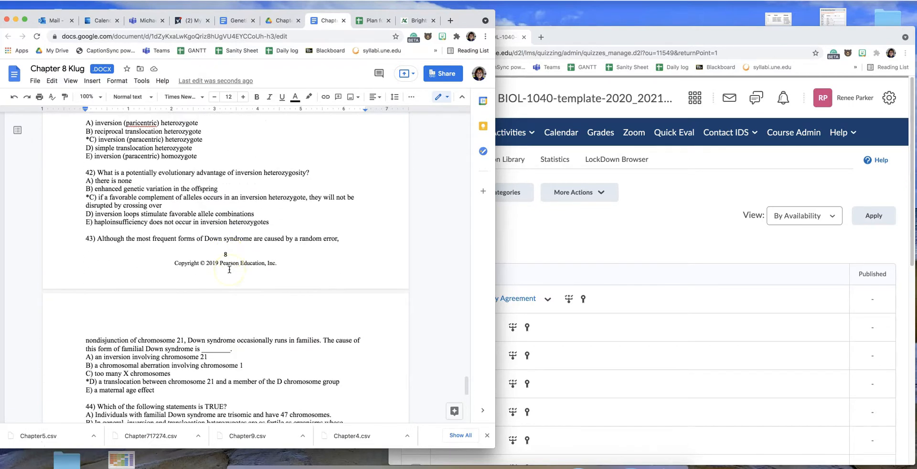
{"action": "scroll", "coordinate": [230, 269], "scroll_direction": "down", "scroll_amount": 5}
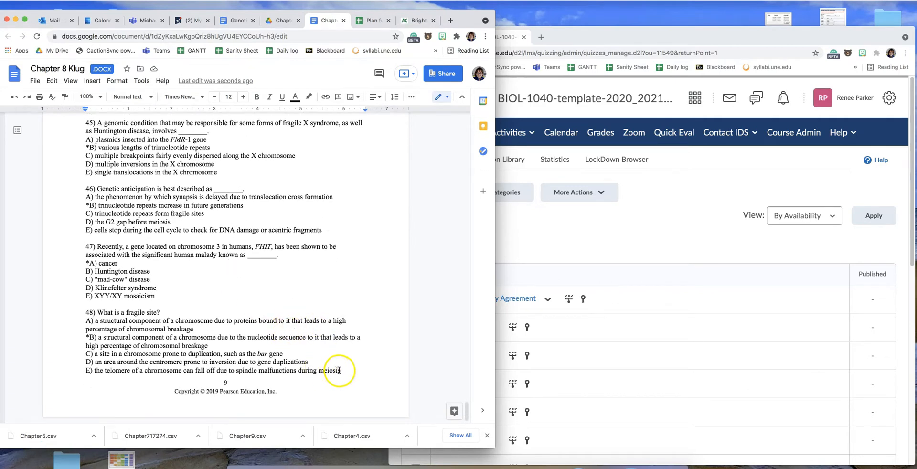
- Copy questions 1 to 48 from the document and paste them into the question box of the Brightspace Test/Quiz Question Generator
{"action": "left_click_drag", "start_coordinate": [343, 371], "coordinate": [85, 170]}
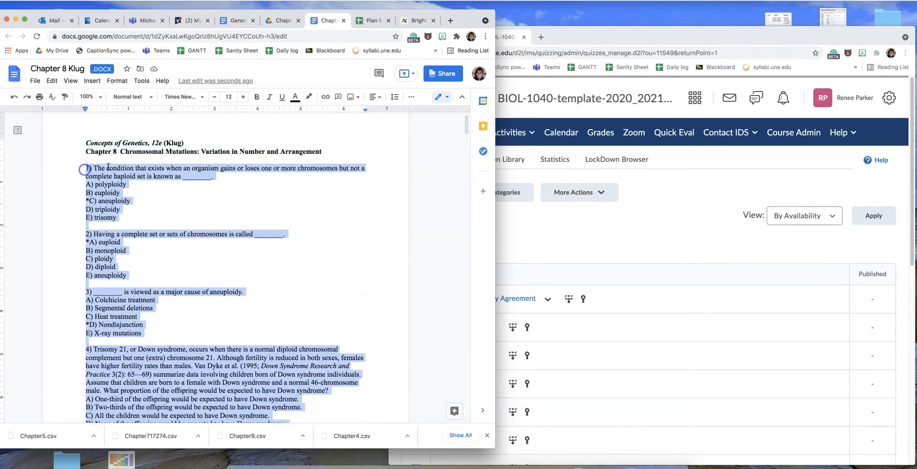
{"action": "left_click", "coordinate": [415, 21]}
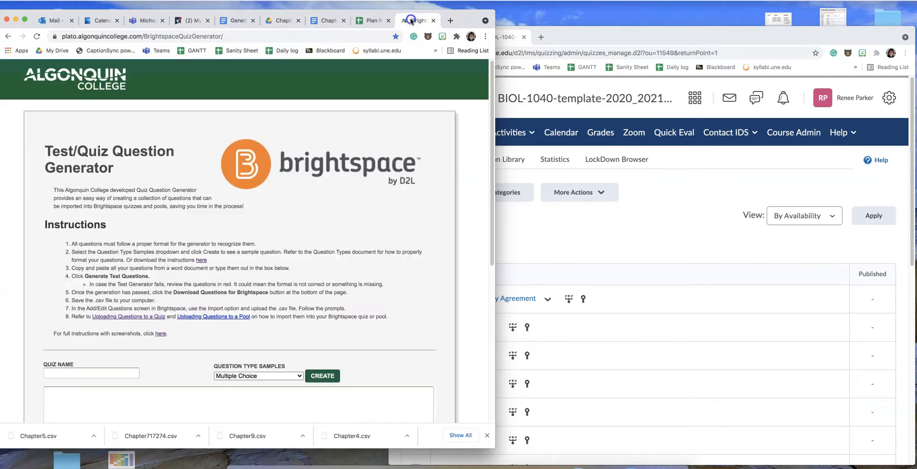
{"action": "left_click", "coordinate": [109, 407]}
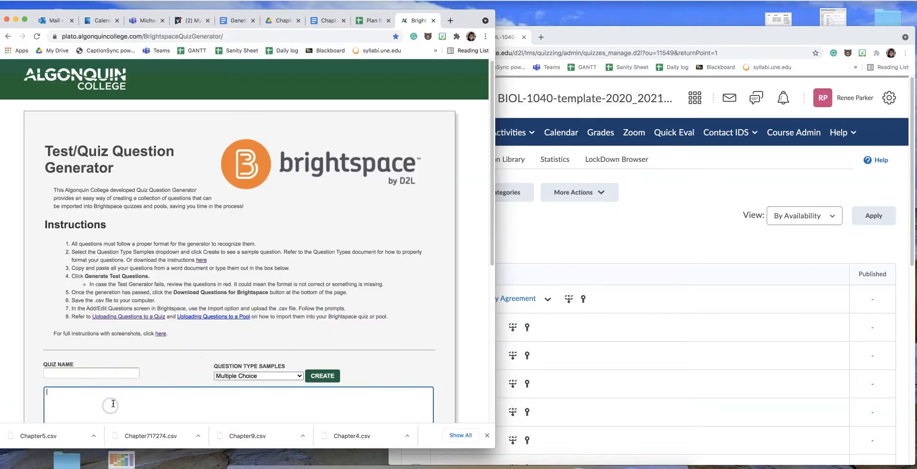
{"action": "key", "text": "super+v"}
- Name the quiz Chapter 8, checking the chapter number against the weekly quiz plan
{"action": "left_click", "coordinate": [99, 204]}
{"action": "type", "text": "Chapter"}
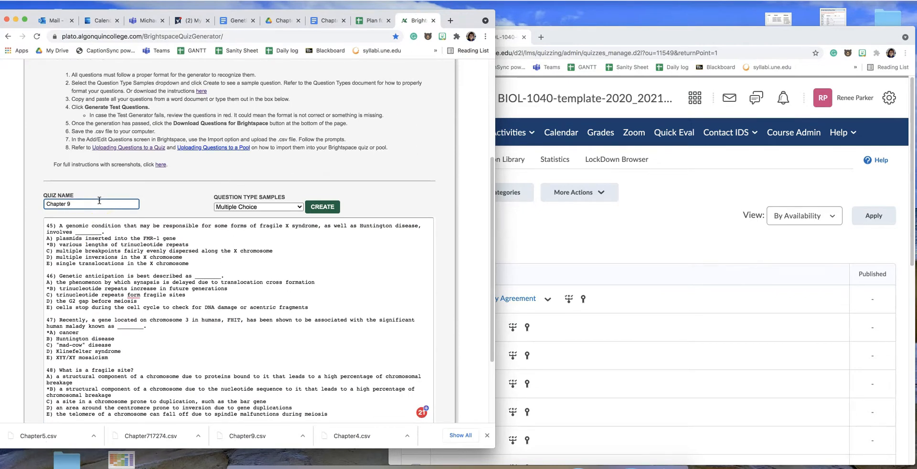
{"action": "left_click", "coordinate": [362, 20]}
{"action": "left_click", "coordinate": [416, 20]}
{"action": "left_click", "coordinate": [167, 194]}
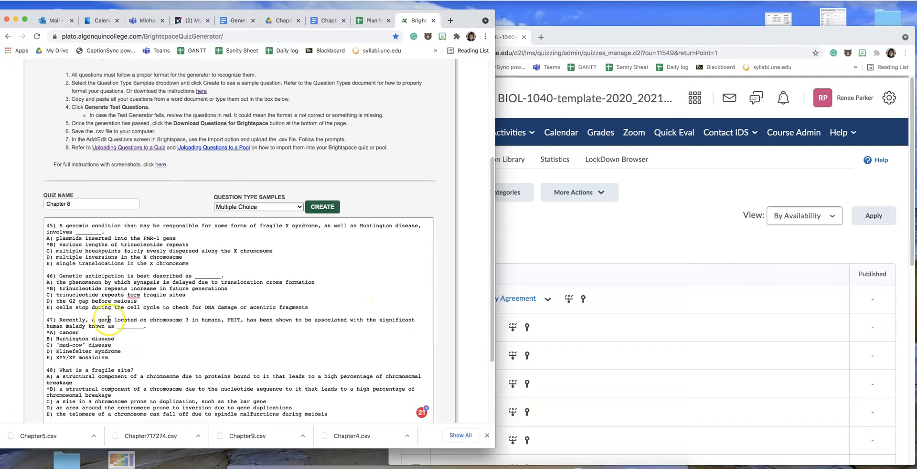
- Delete question 41, which depends on a diagram, from the pasted questions along with its answers and leftover blank lines
{"action": "scroll", "coordinate": [96, 297], "scroll_direction": "up", "scroll_amount": 1}
{"action": "left_click", "coordinate": [68, 235]}
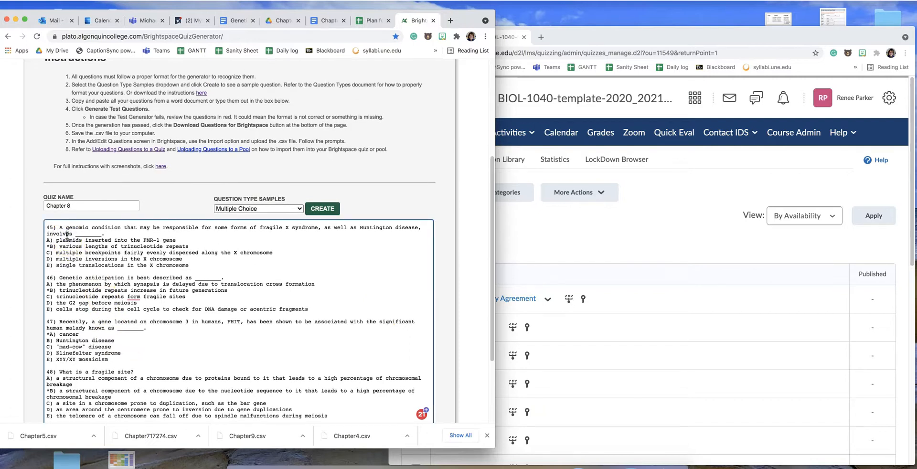
{"action": "scroll", "coordinate": [67, 234], "scroll_direction": "up", "scroll_amount": 3}
{"action": "scroll", "coordinate": [68, 236], "scroll_direction": "up", "scroll_amount": 3}
{"action": "scroll", "coordinate": [68, 236], "scroll_direction": "up", "scroll_amount": 4}
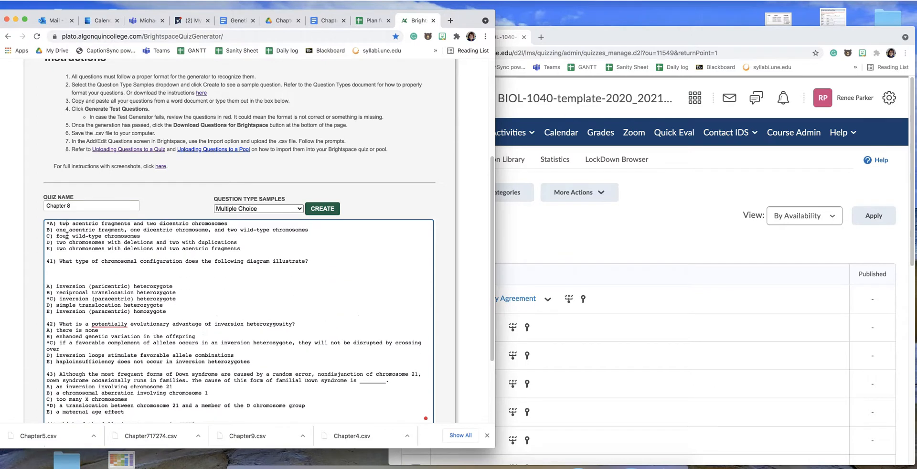
{"action": "left_click_drag", "start_coordinate": [166, 311], "coordinate": [45, 263]}
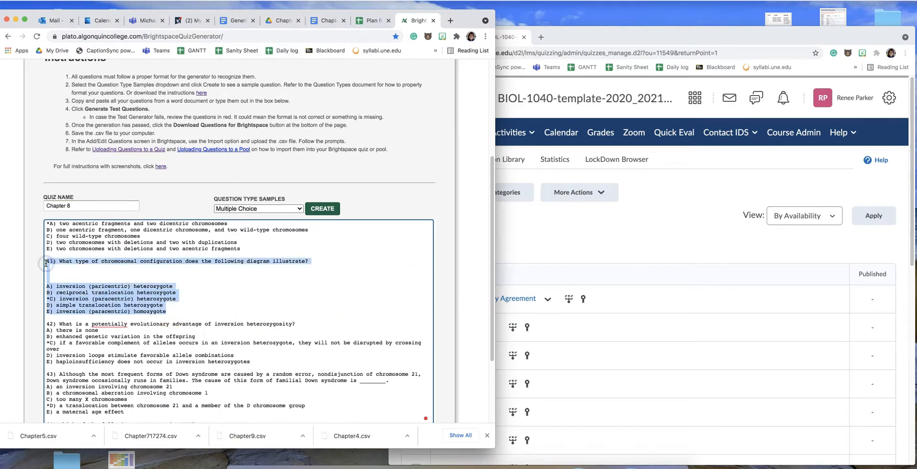
{"action": "key", "text": "BackSpace"}
{"action": "key", "text": "BackSpace"}
{"action": "key", "text": "BackSpace"}
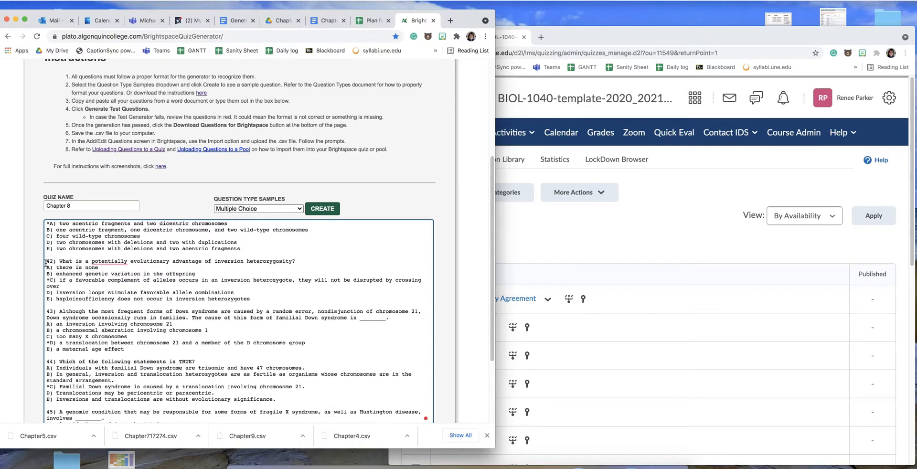
- Delete question 40, the inversion-loop question based on a drawing, from the pasted questions along with its answers and leftover blank lines
{"action": "key", "text": "Up"}
{"action": "key", "text": "Up"}
{"action": "key", "text": "Up"}
{"action": "key", "text": "Up"}
{"action": "key", "text": "Up"}
{"action": "key", "text": "Up"}
{"action": "key", "text": "Up"}
{"action": "key", "text": "Up"}
{"action": "key", "text": "Up"}
{"action": "key", "text": "Up"}
{"action": "key", "text": "Up"}
{"action": "key", "text": "Up"}
{"action": "key", "text": "Up"}
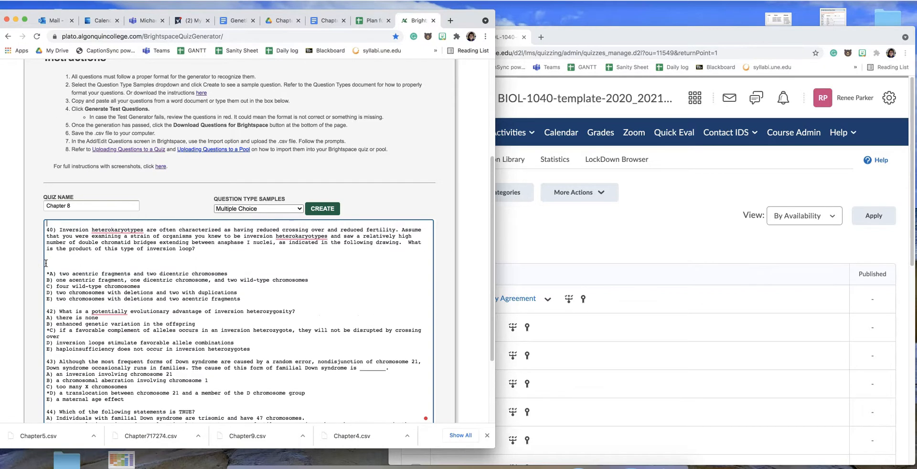
{"action": "left_click_drag", "start_coordinate": [217, 320], "coordinate": [47, 245]}
{"action": "key", "text": "BackSpace"}
{"action": "key", "text": "BackSpace"}
{"action": "key", "text": "BackSpace"}
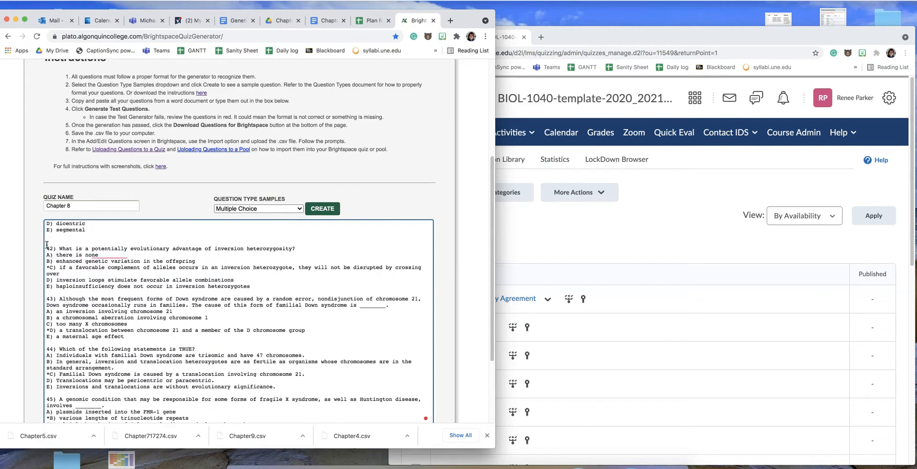
- Delete question 12, on triploid and trisomy 13 chromosome numbers, from the pasted questions along with its answers and blank lines
{"action": "key", "text": "Up"}
{"action": "key", "text": "Up"}
{"action": "key", "text": "Up"}
{"action": "key", "text": "Up"}
{"action": "key", "text": "Up"}
{"action": "key", "text": "Up"}
{"action": "key", "text": "Up"}
{"action": "key", "text": "Up"}
{"action": "key", "text": "Up"}
{"action": "key", "text": "Up"}
{"action": "key", "text": "Up"}
{"action": "key", "text": "Up"}
{"action": "key", "text": "Up"}
{"action": "key", "text": "Up"}
{"action": "key", "text": "Up"}
{"action": "key", "text": "Up"}
{"action": "key", "text": "Up"}
{"action": "key", "text": "Up"}
{"action": "key", "text": "Up"}
{"action": "key", "text": "Up"}
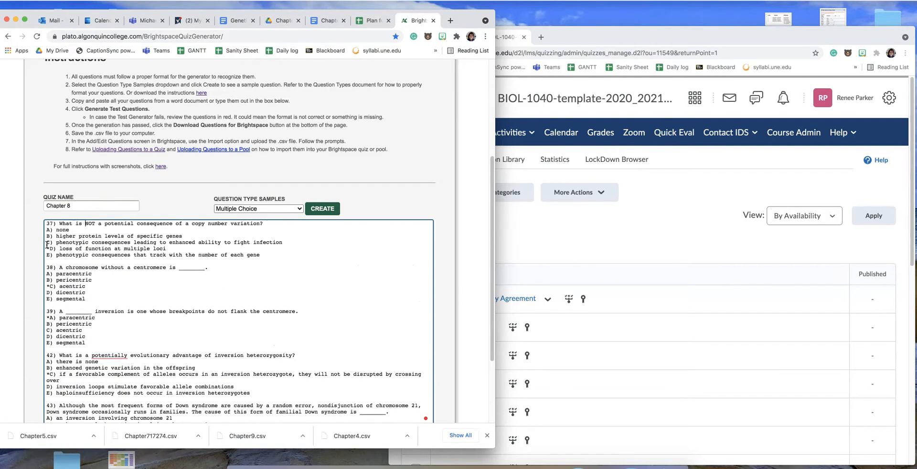
{"action": "key", "text": "Up"}
{"action": "key", "text": "Up"}
{"action": "key", "text": "Up"}
{"action": "key", "text": "Up"}
{"action": "key", "text": "Up"}
{"action": "key", "text": "Up"}
{"action": "key", "text": "Up"}
{"action": "key", "text": "Up"}
{"action": "key", "text": "Up"}
{"action": "key", "text": "Up"}
{"action": "key", "text": "Up"}
{"action": "key", "text": "Up"}
{"action": "key", "text": "Up"}
{"action": "key", "text": "Up"}
{"action": "key", "text": "Up"}
{"action": "key", "text": "Up"}
{"action": "key", "text": "Up"}
{"action": "key", "text": "Up"}
{"action": "key", "text": "Up"}
{"action": "key", "text": "Up"}
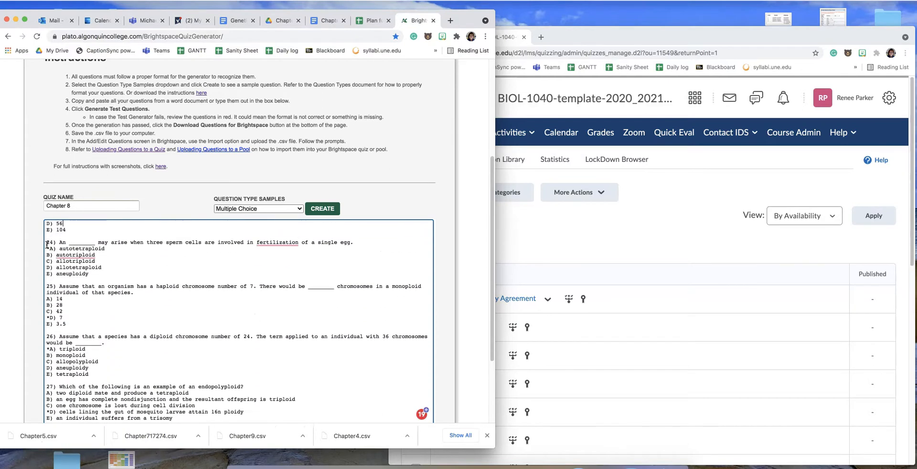
{"action": "key", "text": "Up"}
{"action": "key", "text": "Up"}
{"action": "key", "text": "Up"}
{"action": "key", "text": "Up"}
{"action": "key", "text": "Up"}
{"action": "key", "text": "Up"}
{"action": "key", "text": "Up"}
{"action": "key", "text": "Up"}
{"action": "key", "text": "Up"}
{"action": "key", "text": "Up"}
{"action": "key", "text": "Up"}
{"action": "key", "text": "Up"}
{"action": "key", "text": "Up"}
{"action": "key", "text": "Up"}
{"action": "key", "text": "Up"}
{"action": "key", "text": "Up"}
{"action": "key", "text": "Up"}
{"action": "key", "text": "Up"}
{"action": "key", "text": "Up"}
{"action": "key", "text": "Up"}
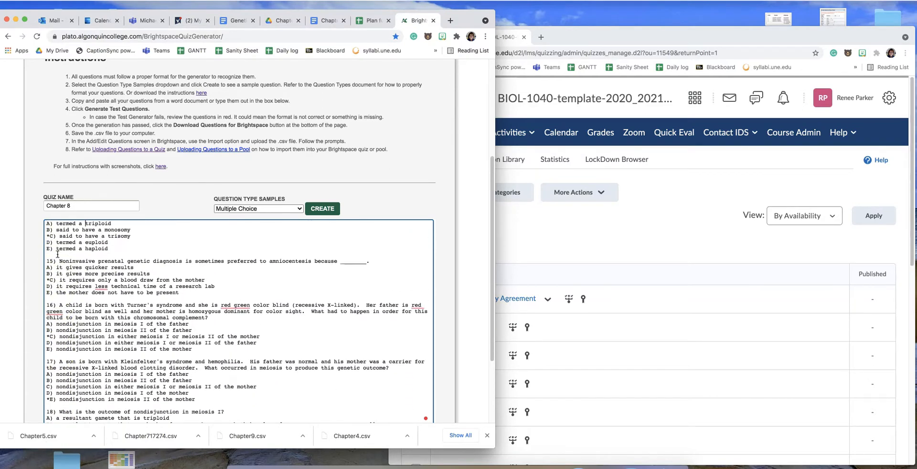
{"action": "left_click_drag", "start_coordinate": [77, 312], "coordinate": [46, 260]}
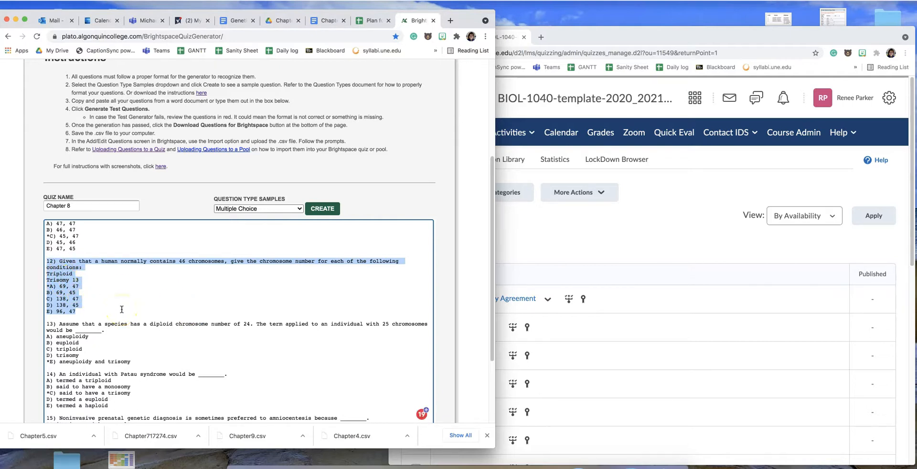
{"action": "key", "text": "BackSpace"}
{"action": "key", "text": "BackSpace"}
{"action": "key", "text": "BackSpace"}
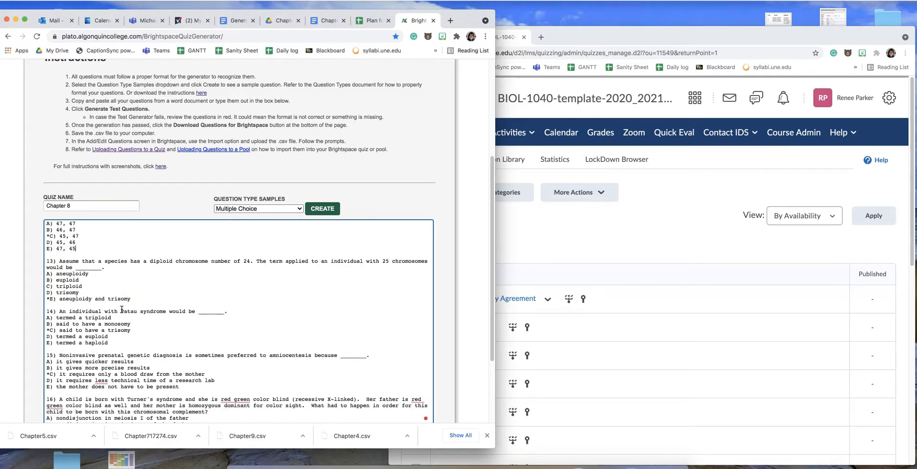
- Generate the test questions from the edited Chapter 8 text
{"action": "left_click", "coordinate": [434, 208]}
{"action": "scroll", "coordinate": [433, 208], "scroll_direction": "down", "scroll_amount": 1}
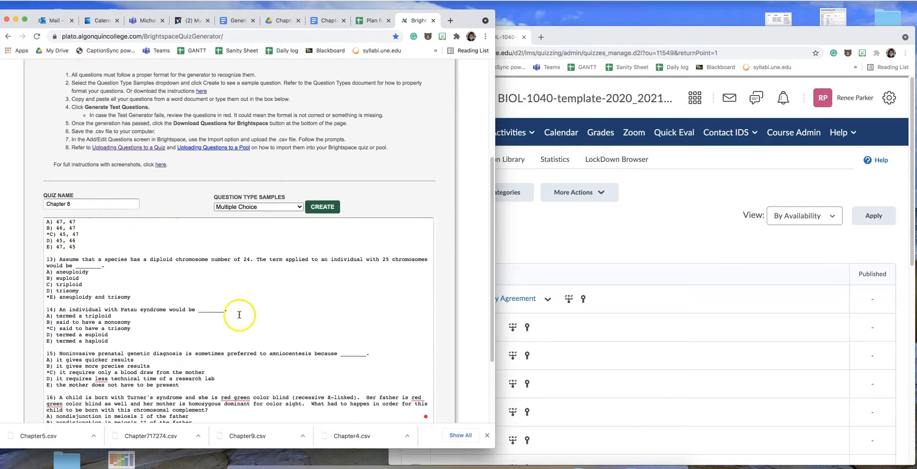
{"action": "scroll", "coordinate": [449, 351], "scroll_direction": "down", "scroll_amount": 3}
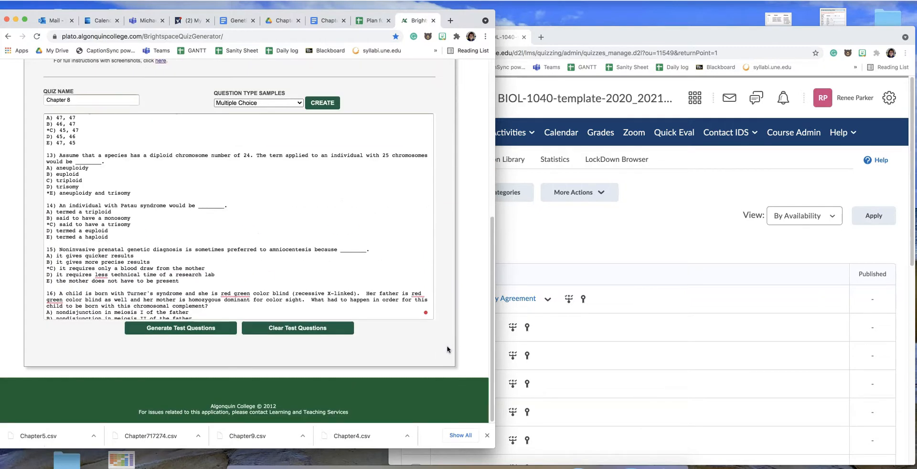
{"action": "left_click", "coordinate": [204, 332]}
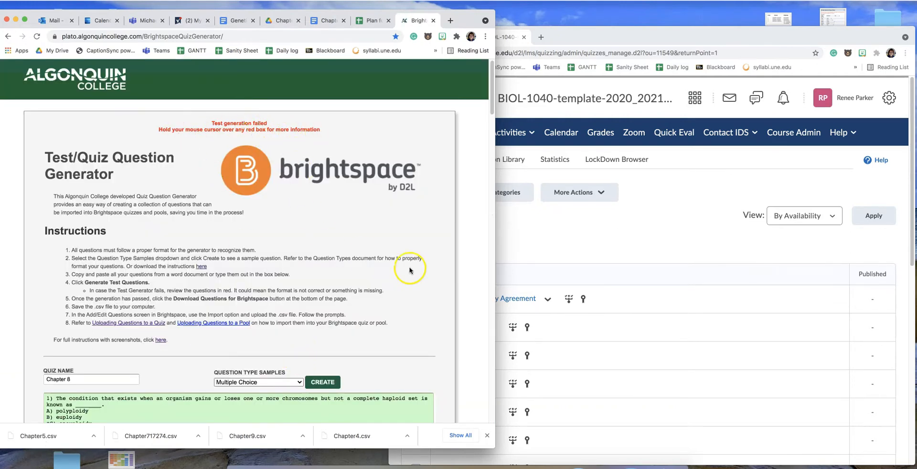
- Clear the whole text of flagged question 11, on Turner and Klinefelter chromosome numbers, and generate the test questions again
{"action": "scroll", "coordinate": [450, 313], "scroll_direction": "down", "scroll_amount": 5}
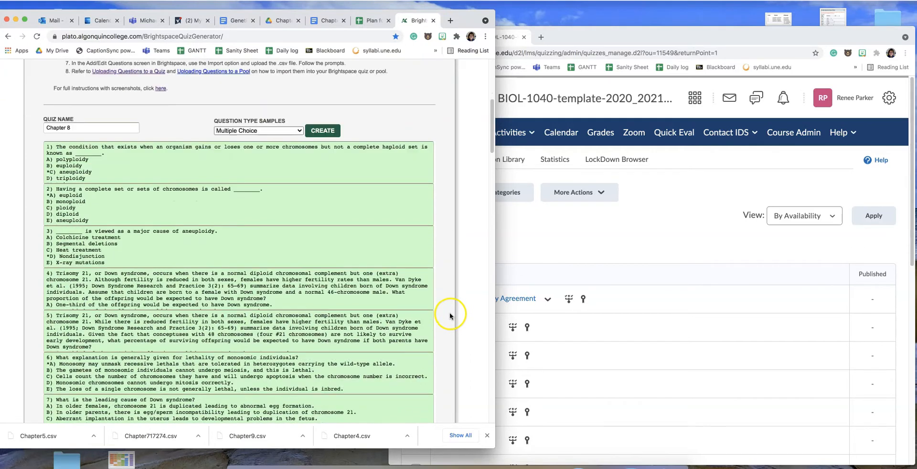
{"action": "scroll", "coordinate": [450, 315], "scroll_direction": "down", "scroll_amount": 6}
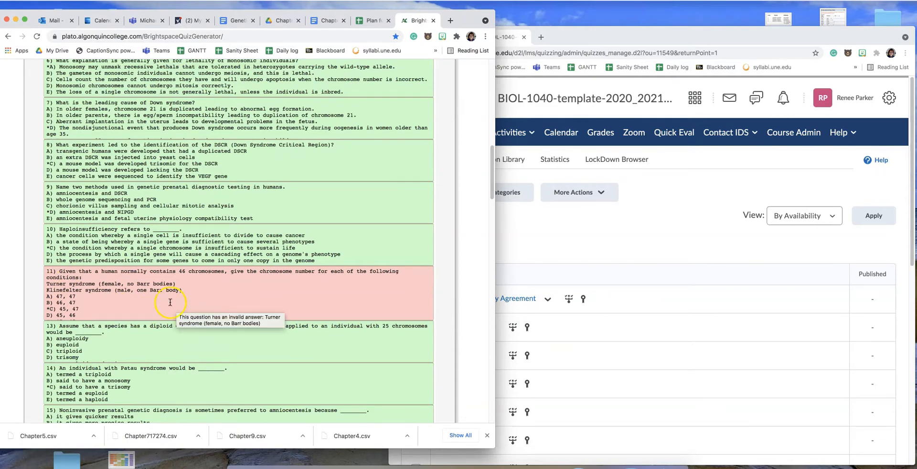
{"action": "scroll", "coordinate": [79, 284], "scroll_direction": "down", "scroll_amount": 1}
{"action": "left_click", "coordinate": [82, 267]}
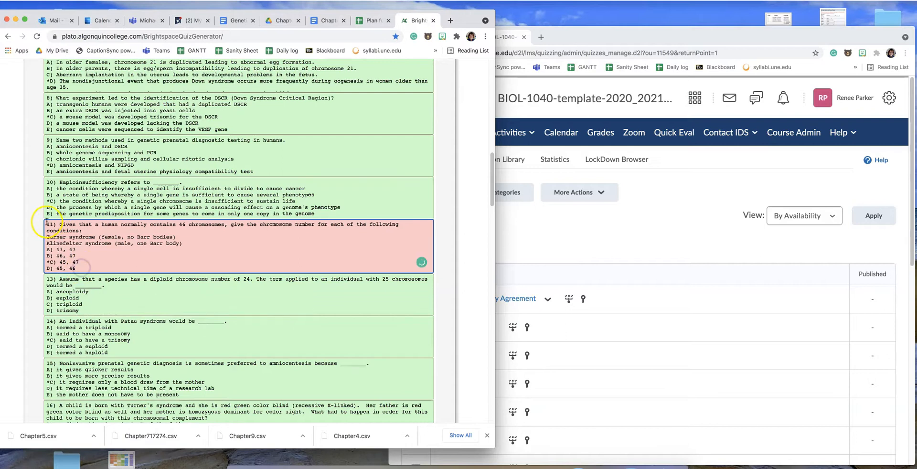
{"action": "key", "text": "super+a"}
{"action": "key", "text": "BackSpace"}
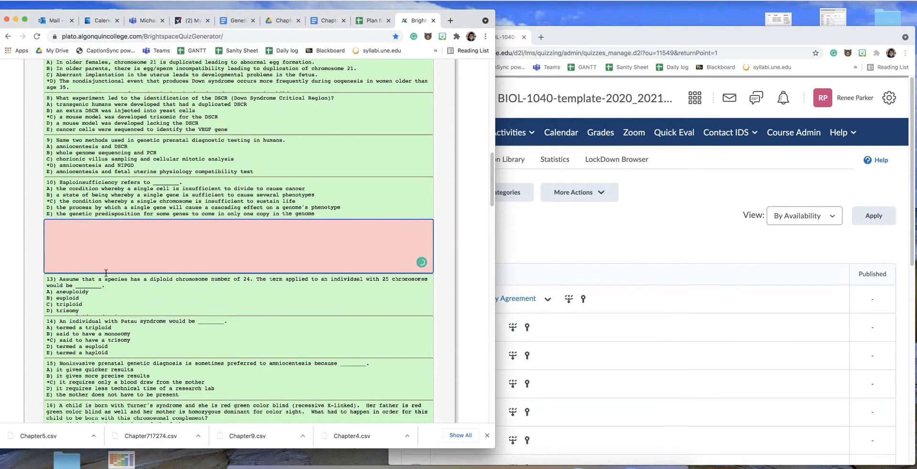
{"action": "scroll", "coordinate": [117, 266], "scroll_direction": "down", "scroll_amount": 2}
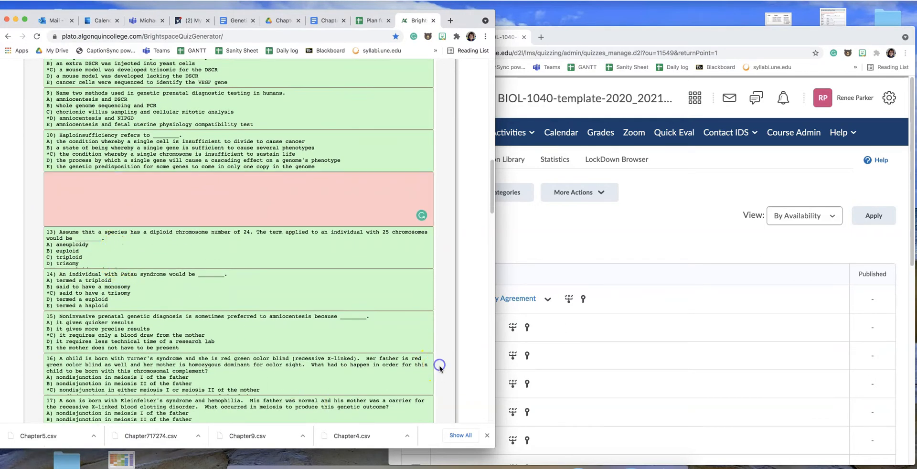
{"action": "scroll", "coordinate": [420, 367], "scroll_direction": "down", "scroll_amount": 15}
{"action": "scroll", "coordinate": [112, 384], "scroll_direction": "down", "scroll_amount": 15}
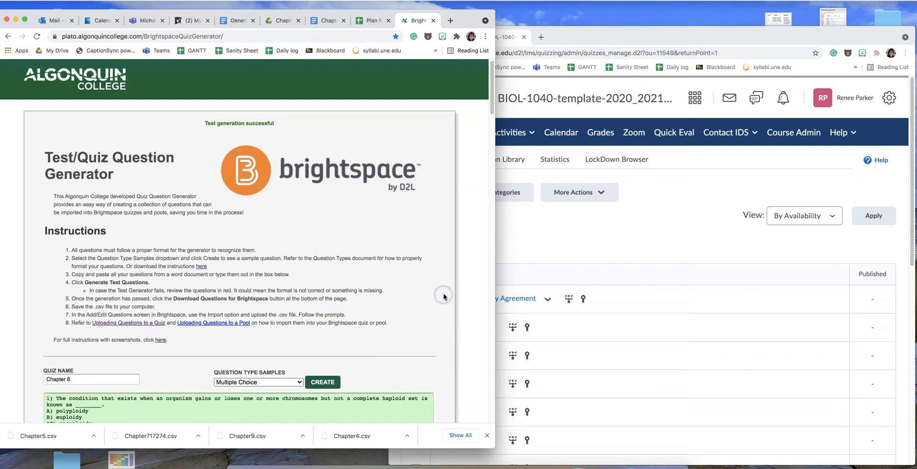
- Download the generated Chapter 8 test questions for Brightspace as a CSV file
{"action": "scroll", "coordinate": [443, 294], "scroll_direction": "down", "scroll_amount": 20}
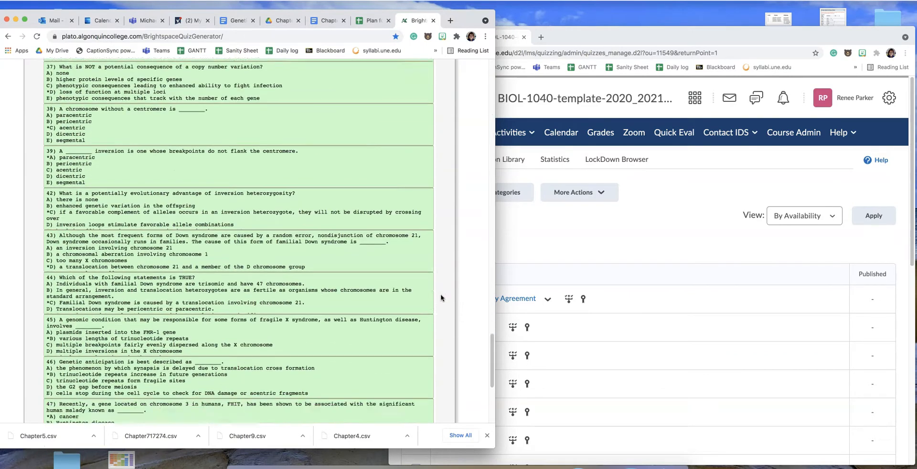
{"action": "scroll", "coordinate": [441, 298], "scroll_direction": "down", "scroll_amount": 5}
{"action": "left_click", "coordinate": [431, 301]}
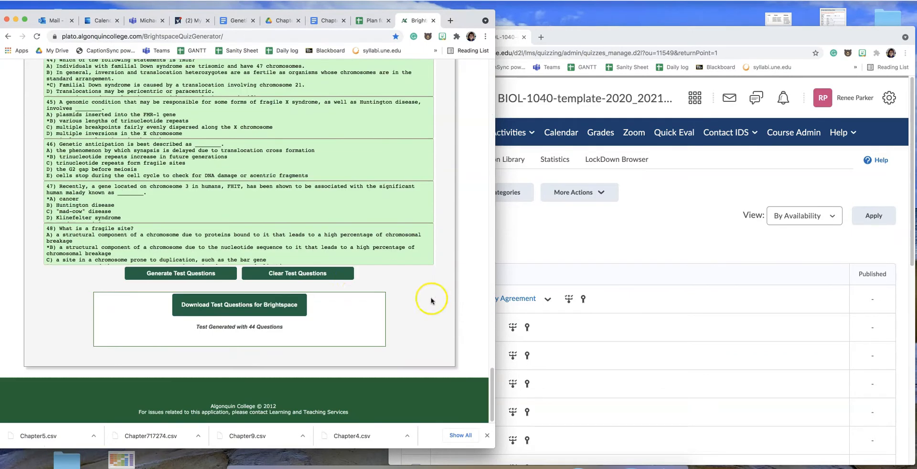
{"action": "left_click", "coordinate": [249, 309]}
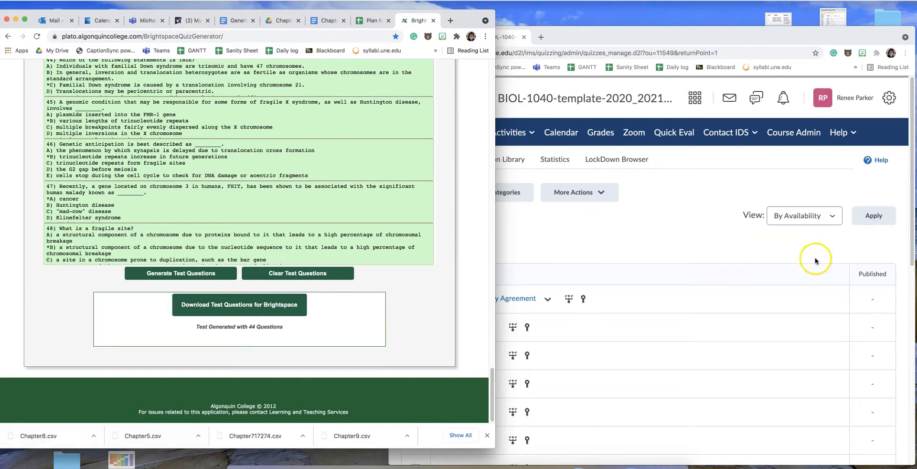
- In the Brightspace course's Question Library, create and save a section titled Chapter 8 with its title hidden from learners
{"action": "left_click", "coordinate": [688, 251]}
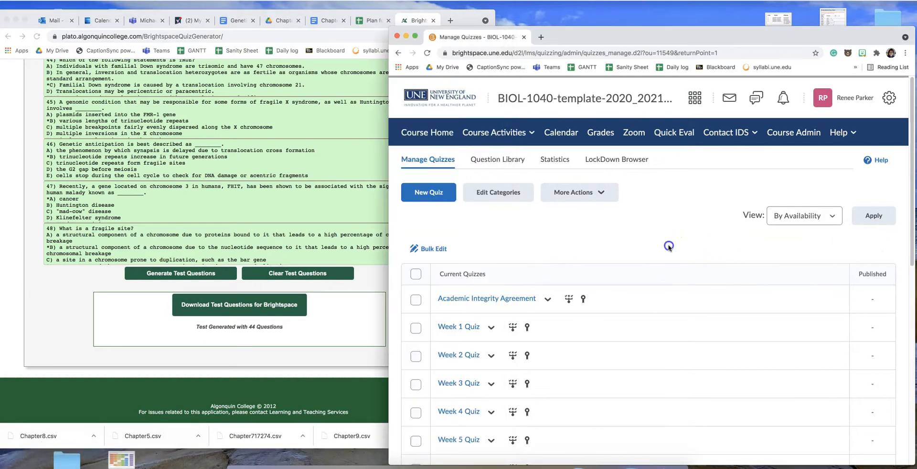
{"action": "left_click", "coordinate": [501, 165]}
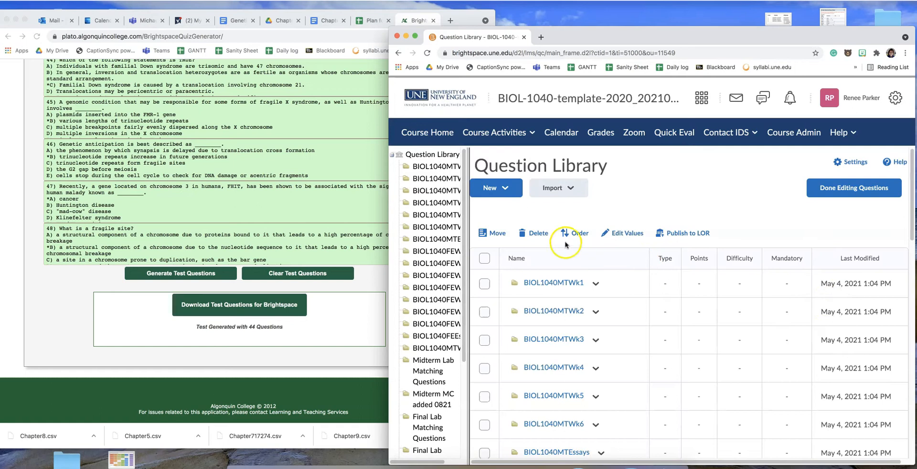
{"action": "scroll", "coordinate": [780, 313], "scroll_direction": "down", "scroll_amount": 2}
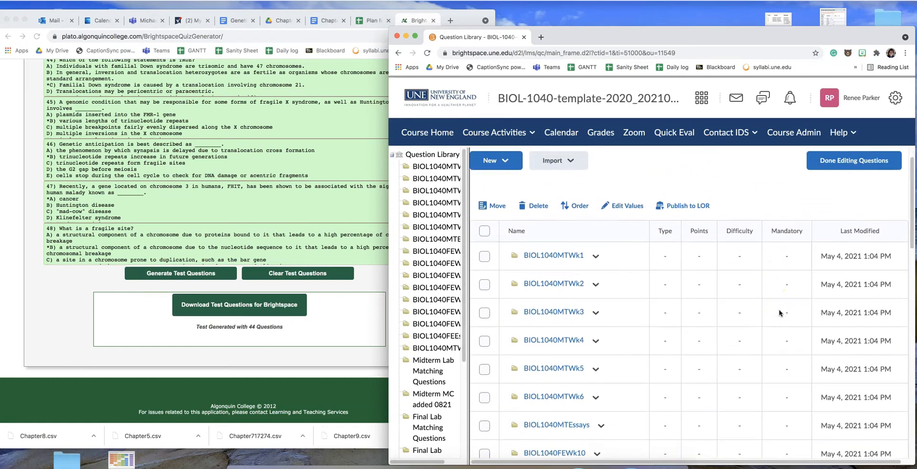
{"action": "left_click", "coordinate": [497, 168]}
{"action": "left_click", "coordinate": [501, 195]}
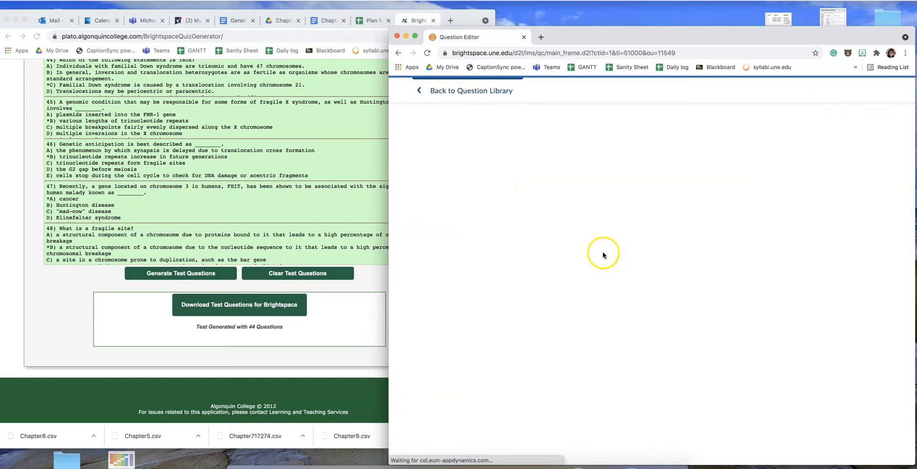
{"action": "left_click", "coordinate": [473, 145]}
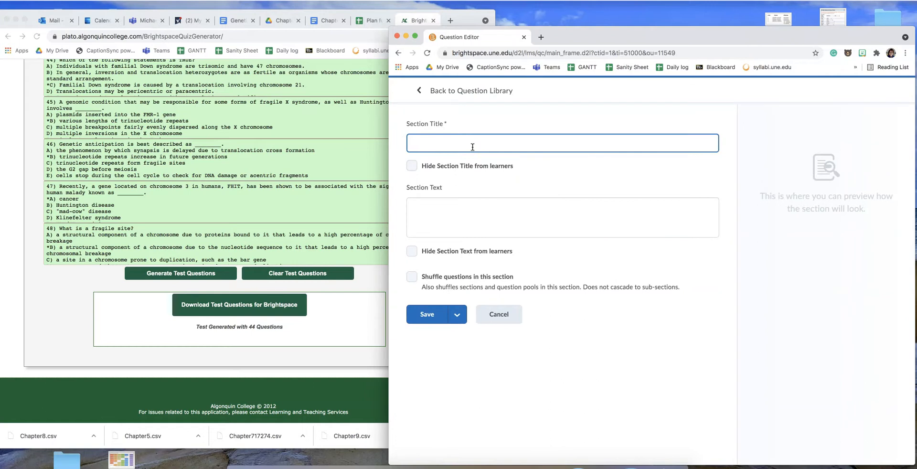
{"action": "type", "text": "Chapter 8"}
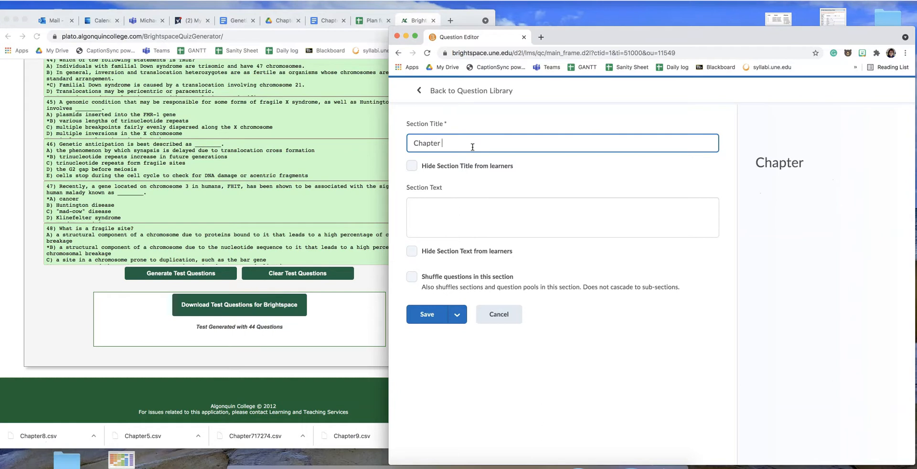
{"action": "left_click", "coordinate": [412, 167]}
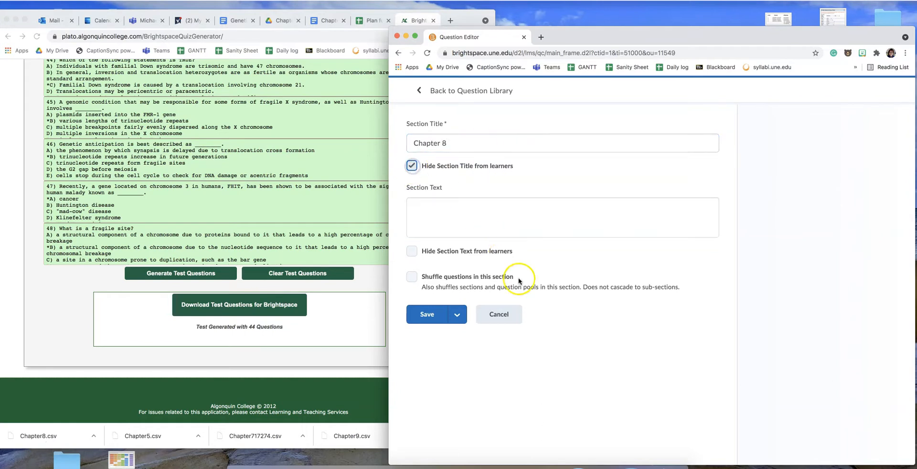
{"action": "left_click", "coordinate": [429, 316]}
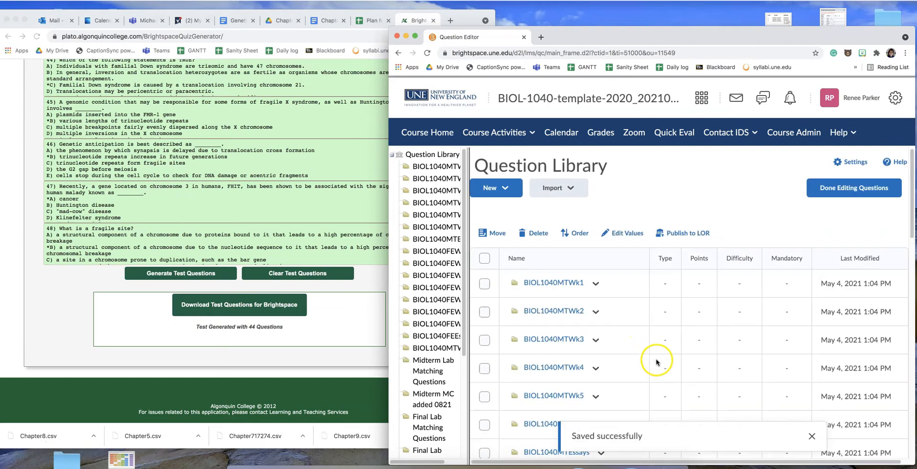
- Open the new Chapter 8 section and import the questions from the downloaded Chapter8.csv file into it
{"action": "scroll", "coordinate": [656, 363], "scroll_direction": "down", "scroll_amount": 15}
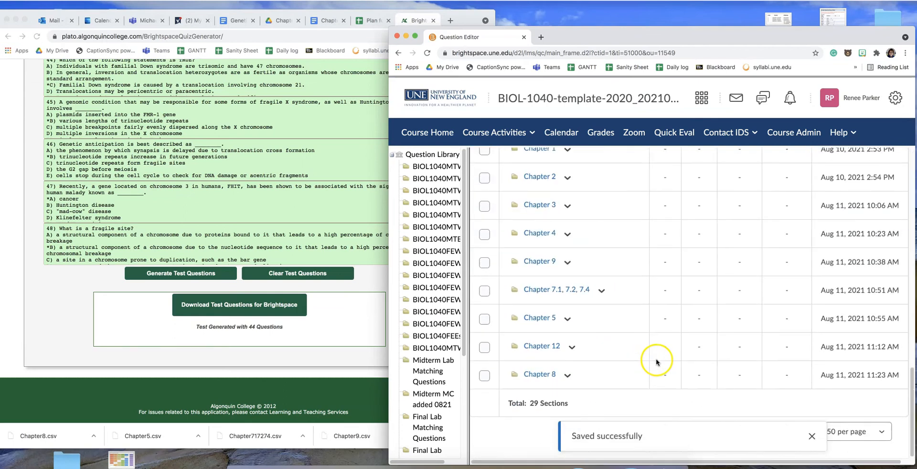
{"action": "left_click", "coordinate": [541, 375]}
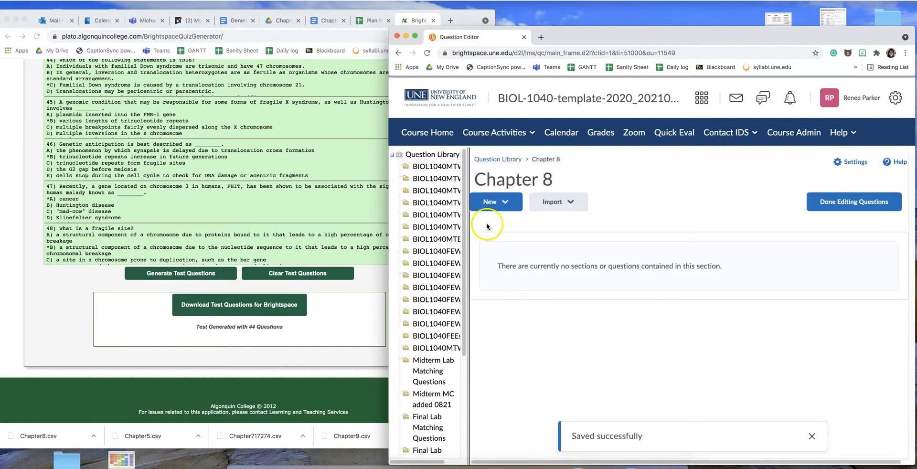
{"action": "left_click", "coordinate": [491, 202]}
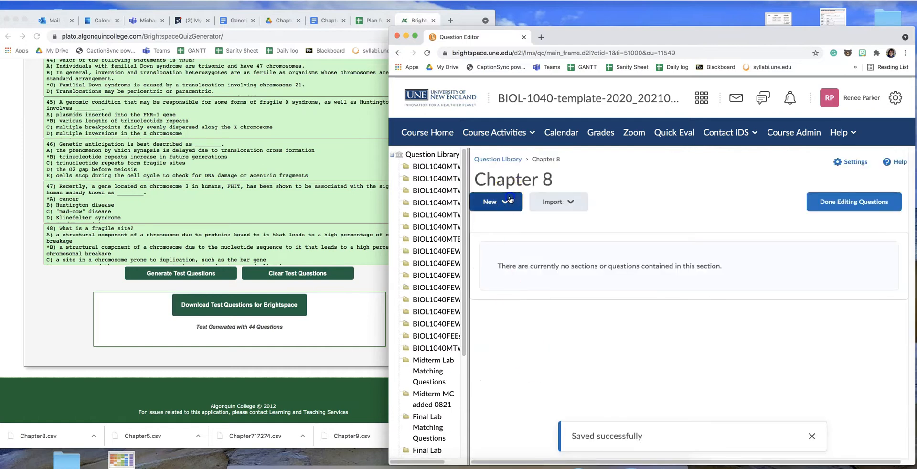
{"action": "left_click", "coordinate": [553, 203]}
{"action": "left_click", "coordinate": [563, 230]}
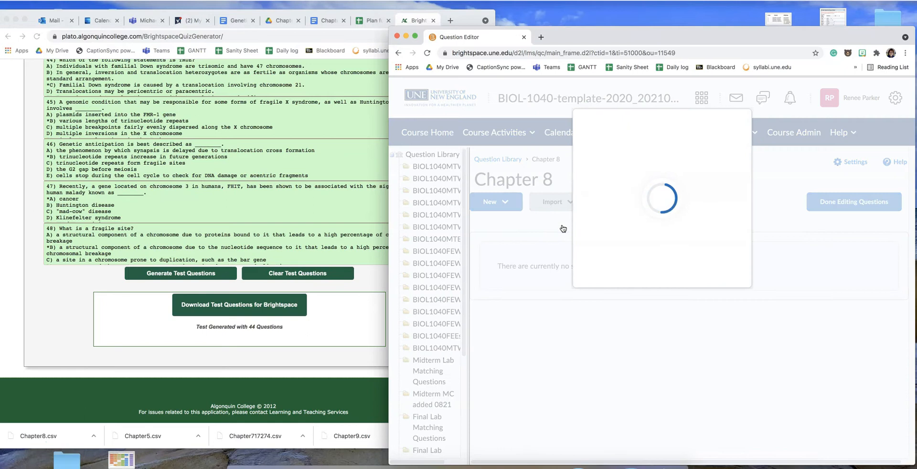
{"action": "left_click_drag", "start_coordinate": [50, 440], "coordinate": [696, 203]}
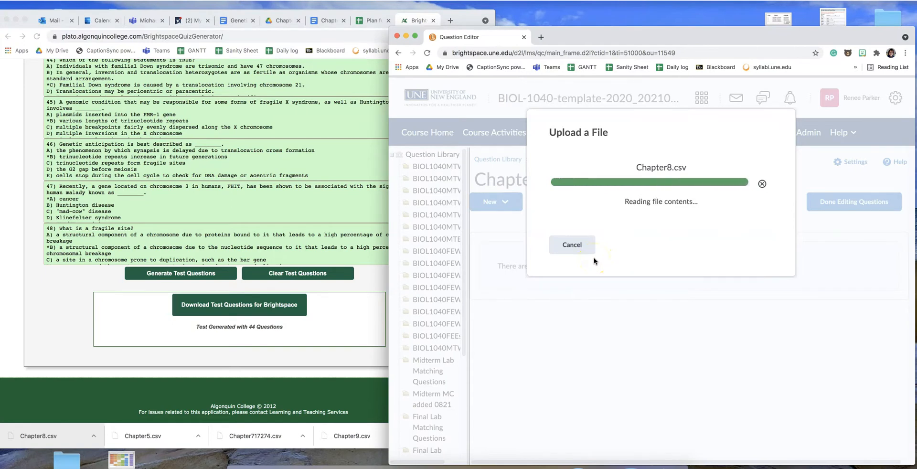
{"action": "left_click", "coordinate": [580, 254]}
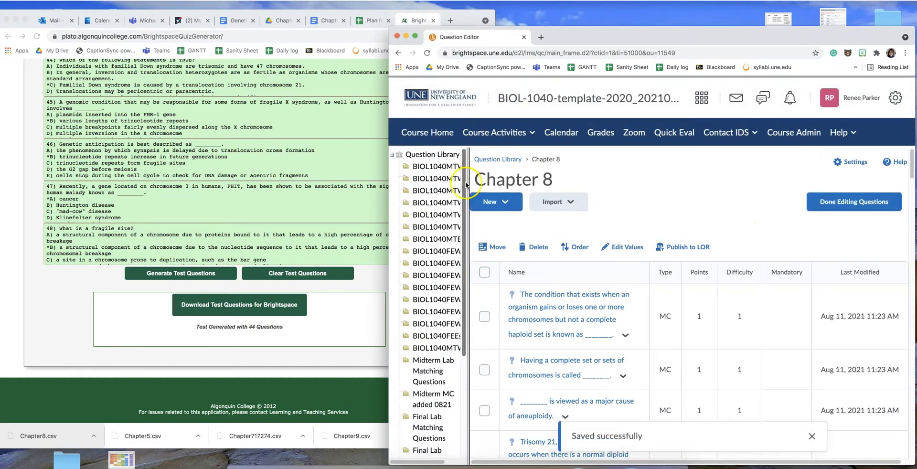
- Start a new multiple choice question in the Chapter 8 section and locate omitted question 11 in the Chapter 8 Klug document
{"action": "left_click", "coordinate": [497, 201]}
{"action": "left_click", "coordinate": [548, 281]}
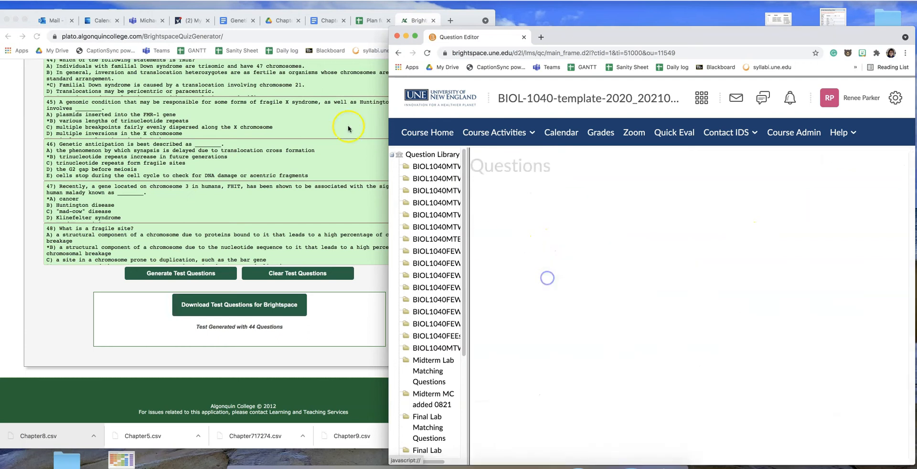
{"action": "left_click", "coordinate": [329, 20]}
{"action": "left_click", "coordinate": [276, 202]}
{"action": "scroll", "coordinate": [275, 202], "scroll_direction": "down", "scroll_amount": 20}
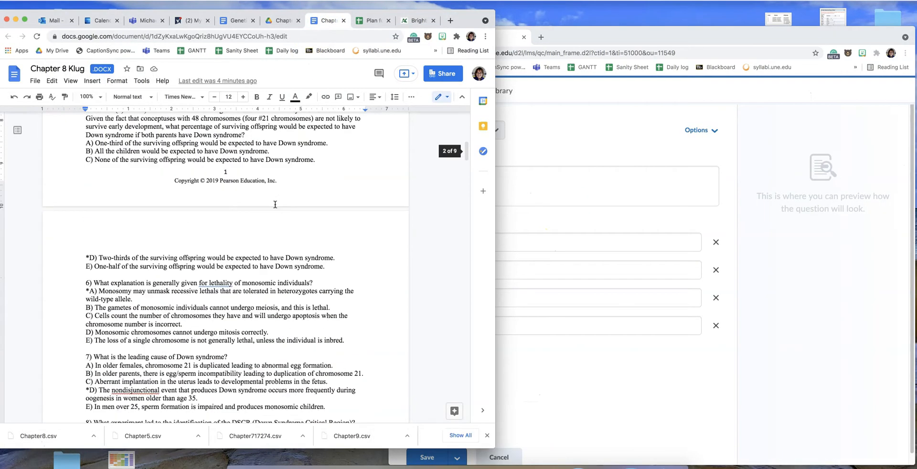
{"action": "scroll", "coordinate": [275, 204], "scroll_direction": "up", "scroll_amount": 2}
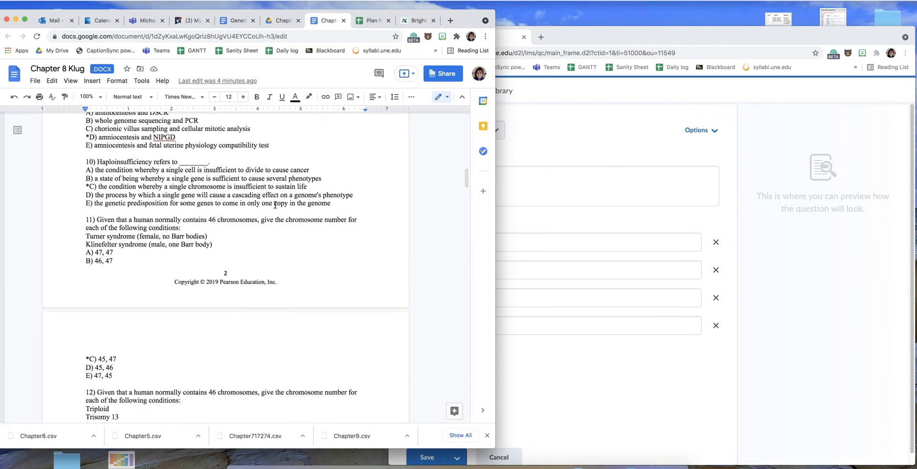
- Copy question 11's stem, including the Turner and Klinefelter syndrome lines, from the document into the new question's text
{"action": "left_click", "coordinate": [552, 180]}
{"action": "left_click", "coordinate": [459, 183]}
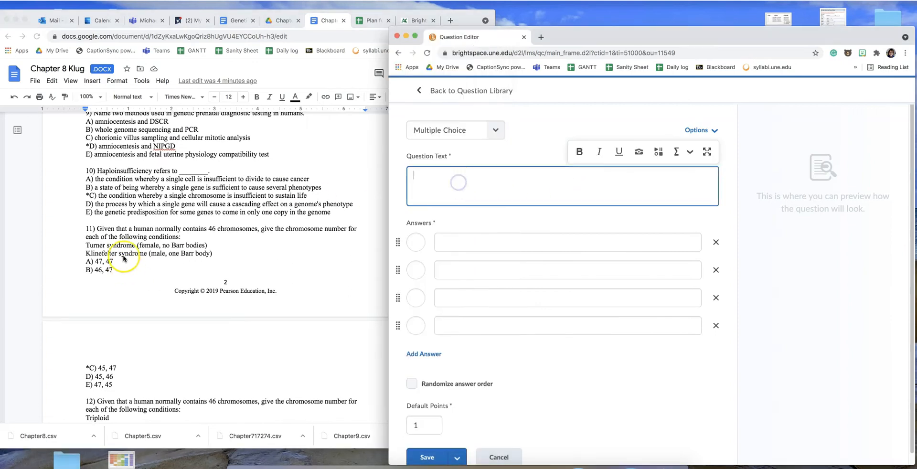
{"action": "left_click", "coordinate": [227, 243]}
{"action": "left_click_drag", "start_coordinate": [212, 253], "coordinate": [96, 231]}
{"action": "key", "text": "super+c"}
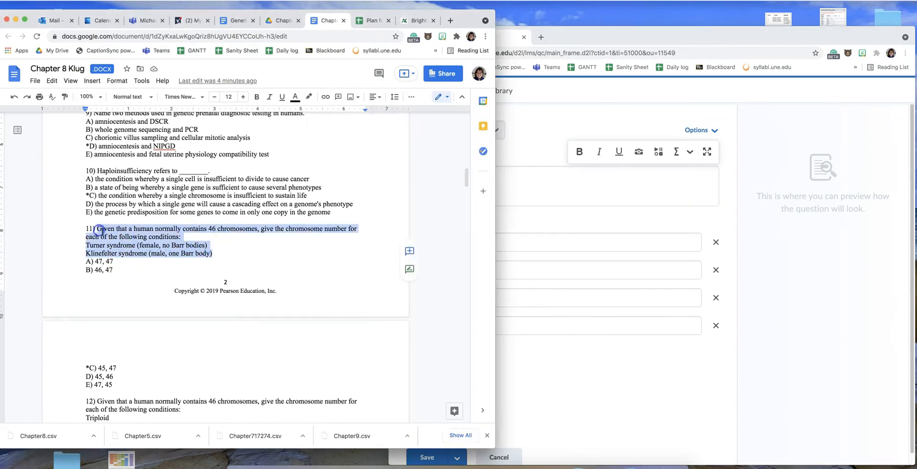
{"action": "left_click", "coordinate": [546, 193]}
{"action": "key", "text": "super+v"}
- Fill in question 11's five answers from the document: 47, 47; 46, 47; 45, 47; 45, 46; and 47, 45
{"action": "left_click_drag", "start_coordinate": [114, 262], "coordinate": [95, 270]}
{"action": "left_click", "coordinate": [546, 253]}
{"action": "type", "text": "47, 47"}
{"action": "left_click", "coordinate": [547, 307]}
{"action": "type", "text": "45, 47"}
{"action": "left_click", "coordinate": [176, 381]}
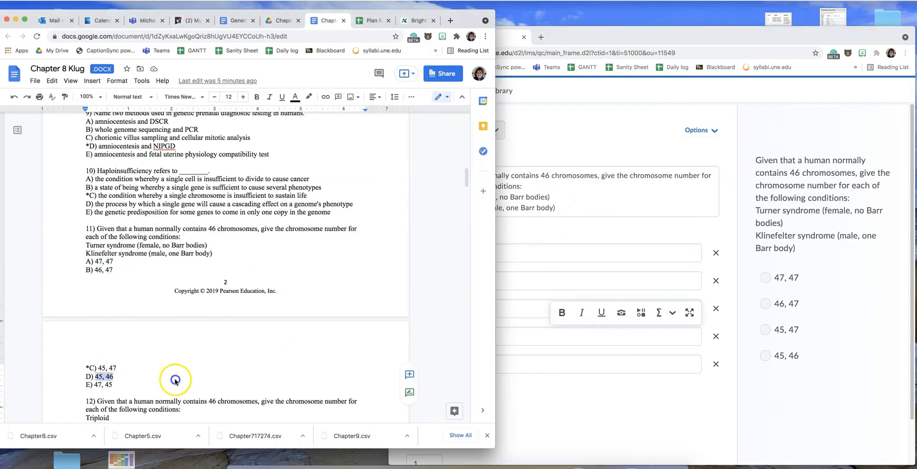
{"action": "left_click_drag", "start_coordinate": [113, 385], "coordinate": [94, 386]}
{"action": "key", "text": "super+c"}
{"action": "left_click", "coordinate": [547, 364]}
{"action": "key", "text": "super+v"}
- Mark 45, 47 as the correct answer and save the question
{"action": "scroll", "coordinate": [546, 354], "scroll_direction": "down", "scroll_amount": 1}
{"action": "left_click", "coordinate": [420, 293]}
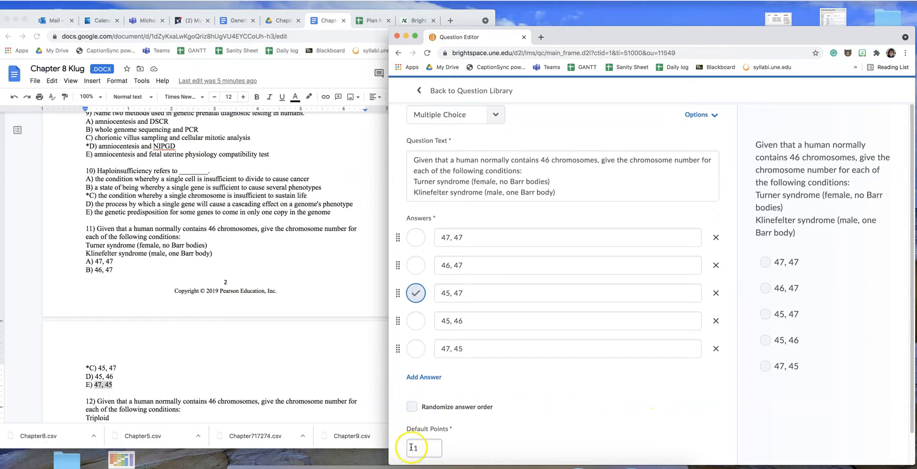
{"action": "scroll", "coordinate": [567, 412], "scroll_direction": "down", "scroll_amount": 1}
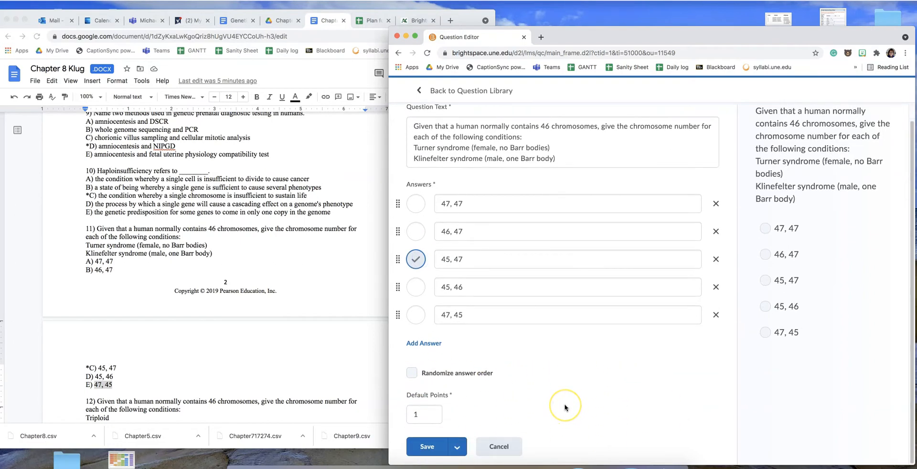
{"action": "left_click", "coordinate": [429, 447]}
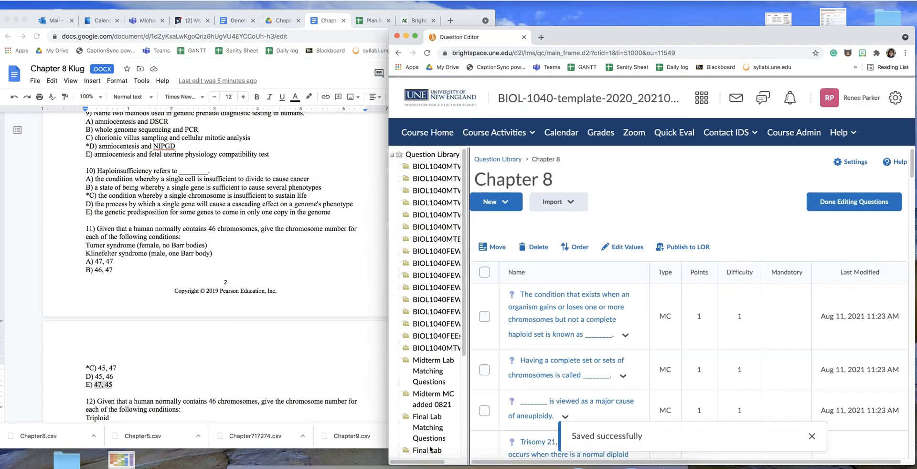
- Start another multiple choice question and copy in question 40's text about inversion heterokaryotypes from the Chapter 8 Klug document
{"action": "left_click", "coordinate": [492, 202]}
{"action": "left_click", "coordinate": [539, 284]}
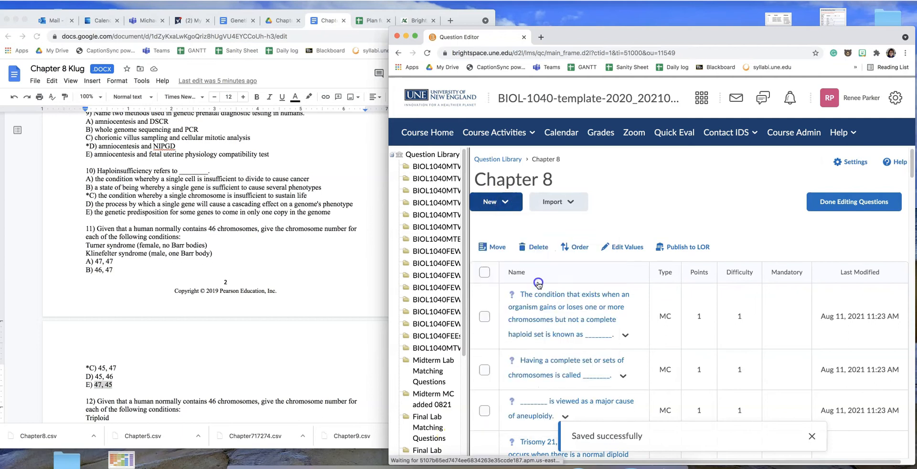
{"action": "left_click", "coordinate": [172, 332]}
{"action": "scroll", "coordinate": [185, 387], "scroll_direction": "down", "scroll_amount": 5}
{"action": "left_click_drag", "start_coordinate": [122, 253], "coordinate": [86, 229]}
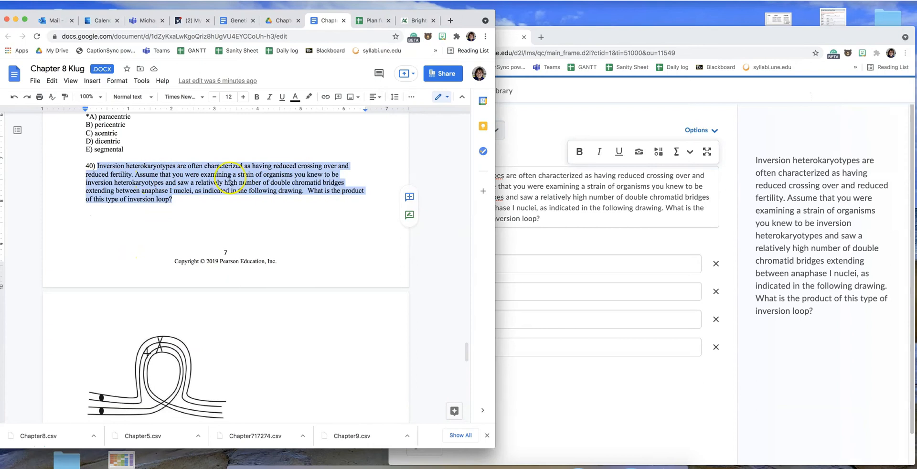
- Copy question 40's inversion loop drawing from the document onto a new line below the question text
{"action": "left_click", "coordinate": [168, 346]}
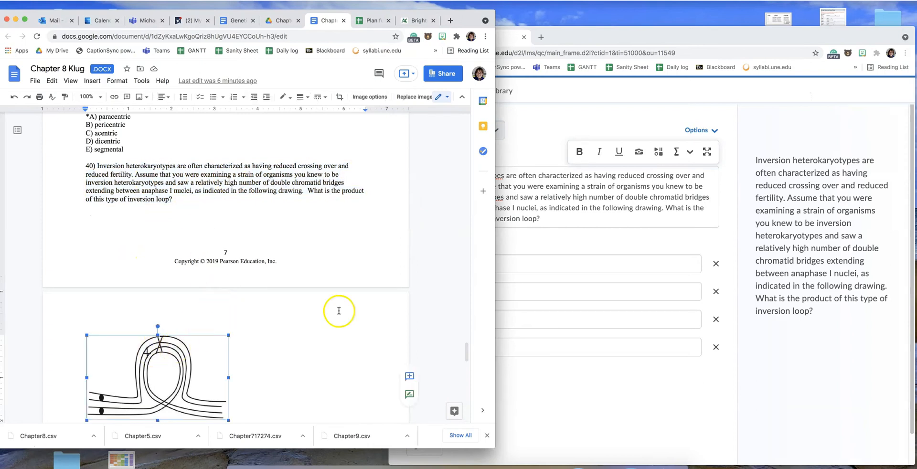
{"action": "left_click", "coordinate": [604, 262]}
{"action": "left_click", "coordinate": [608, 218]}
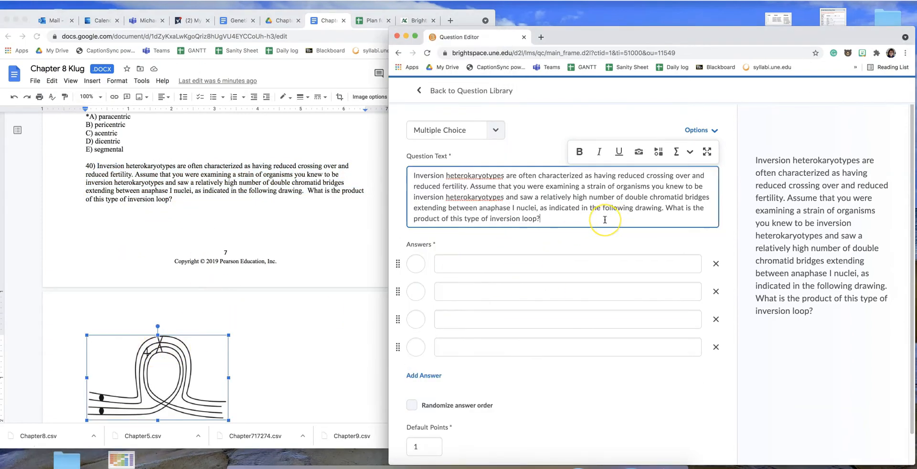
{"action": "key", "text": "Return"}
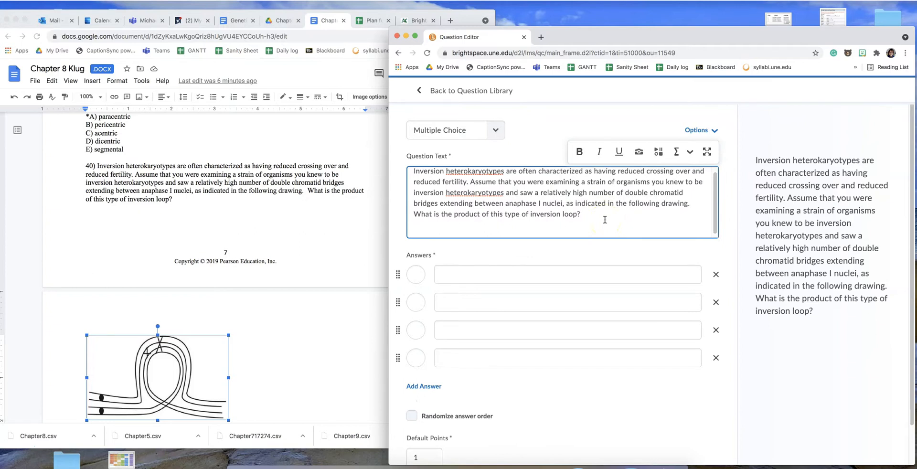
{"action": "key", "text": "super+v"}
- Copy option A, "two acentric fragments and two dicentric chromosomes", into the first answer and mark it correct
{"action": "left_click", "coordinate": [161, 356]}
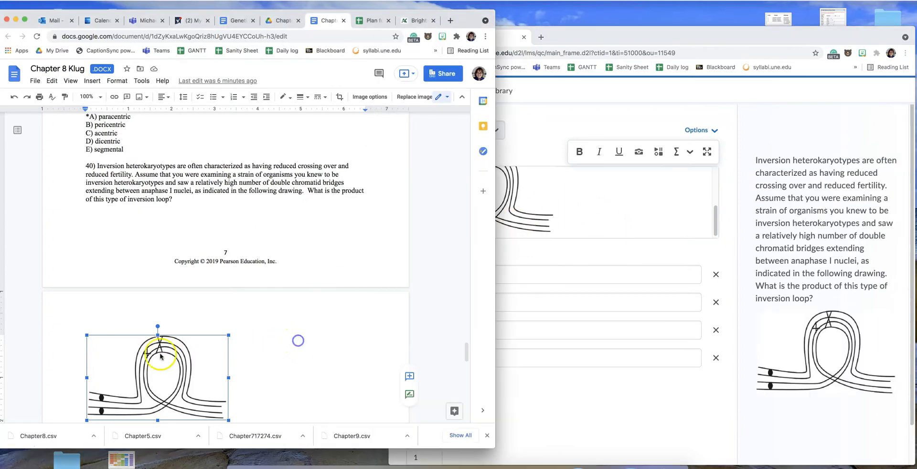
{"action": "left_click", "coordinate": [338, 332]}
{"action": "scroll", "coordinate": [338, 335], "scroll_direction": "down", "scroll_amount": 4}
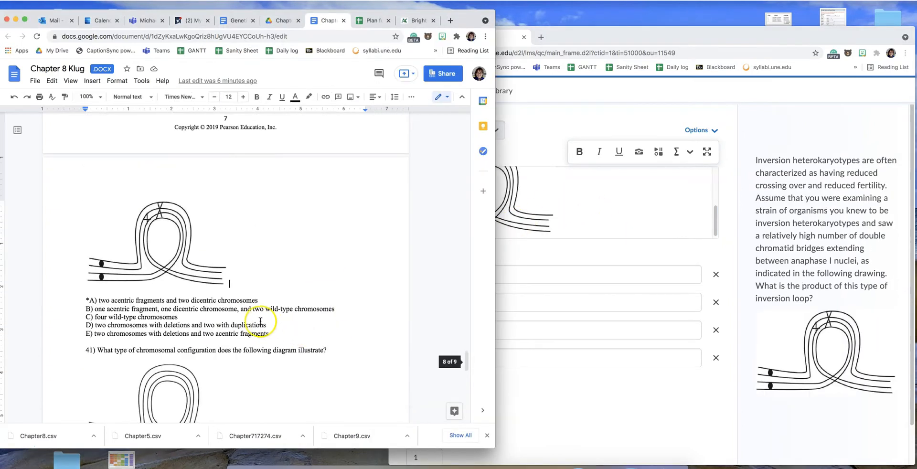
{"action": "left_click_drag", "start_coordinate": [259, 300], "coordinate": [102, 303]}
{"action": "key", "text": "super+c"}
{"action": "left_click", "coordinate": [518, 278]}
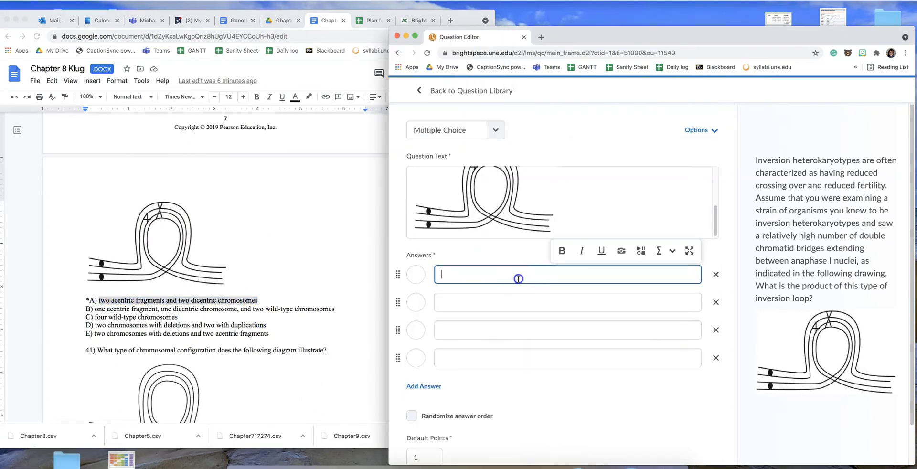
{"action": "key", "text": "super+v"}
{"action": "left_click", "coordinate": [417, 275]}
- Copy option B, "one acentric fragment, one dicentric chromosome, and two wild-type chromosomes", and option C, "four wild-type chromosomes", into the answers, and select option D's text
{"action": "left_click_drag", "start_coordinate": [336, 310], "coordinate": [95, 310]}
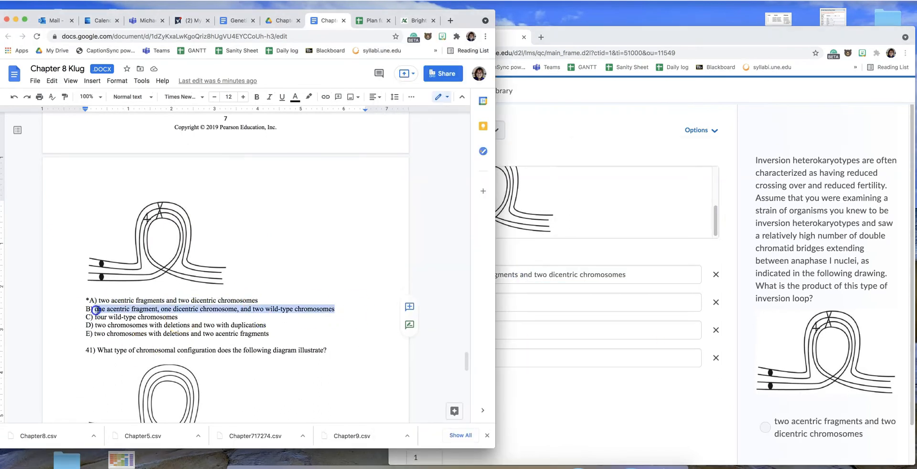
{"action": "left_click", "coordinate": [612, 307]}
{"action": "left_click", "coordinate": [550, 308]}
{"action": "key", "text": "super+v"}
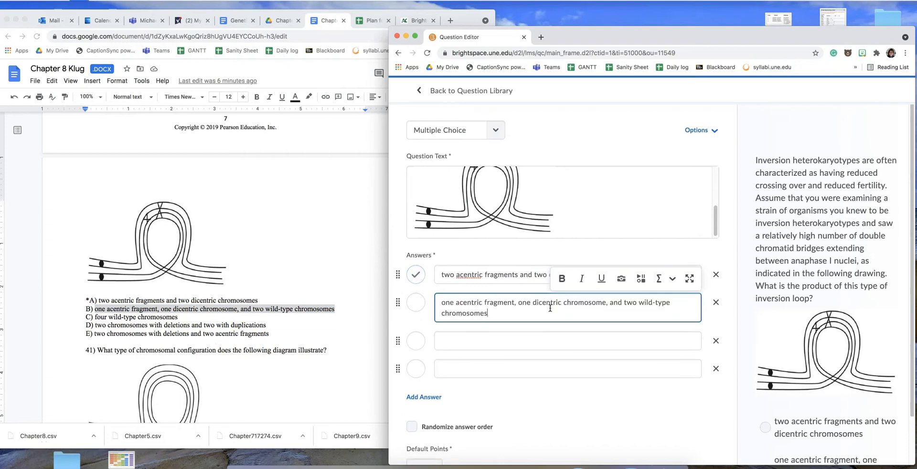
{"action": "left_click", "coordinate": [374, 293]}
{"action": "left_click", "coordinate": [177, 317]}
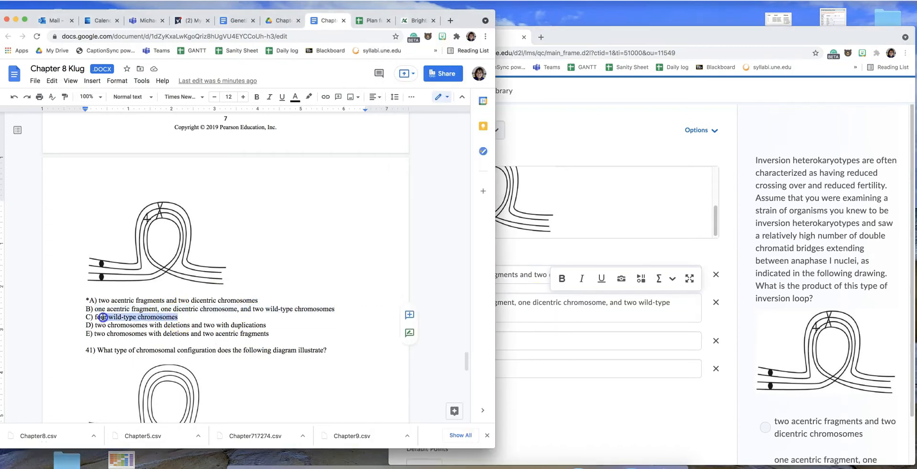
{"action": "left_click", "coordinate": [533, 341]}
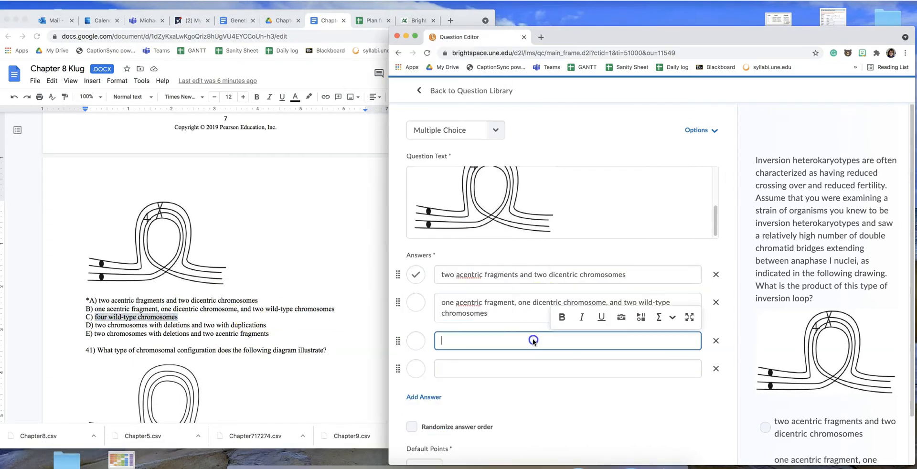
{"action": "key", "text": "super+v"}
{"action": "left_click_drag", "start_coordinate": [94, 325], "coordinate": [266, 325]}
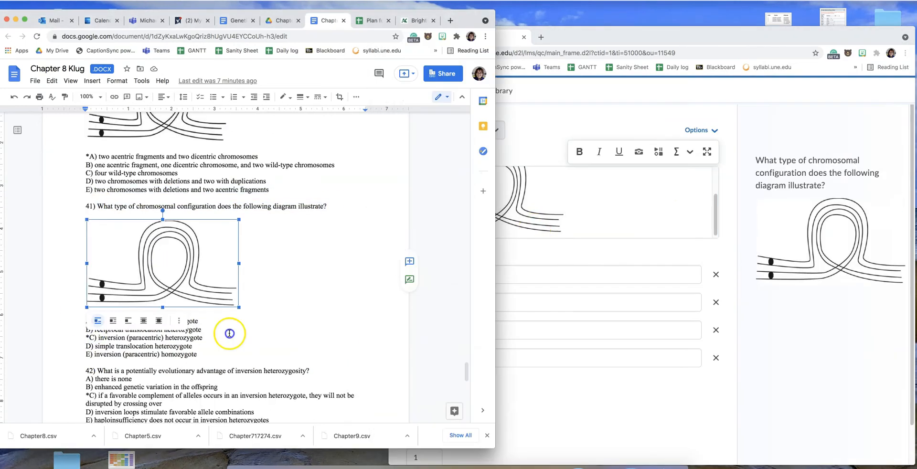
- Fill in question 41's answers from the document and add a fifth one, "inversion (paracentric) homozygote"
{"action": "left_click", "coordinate": [502, 303]}
{"action": "key", "text": "super+v"}
{"action": "left_click", "coordinate": [424, 386]}
{"action": "left_click_drag", "start_coordinate": [95, 355], "coordinate": [197, 355]}
{"action": "left_click", "coordinate": [502, 386]}
{"action": "key", "text": "super+v"}
- Mark "inversion (paracentric) heterozygote" as question 41's correct answer and save the question
{"action": "left_click", "coordinate": [419, 330]}
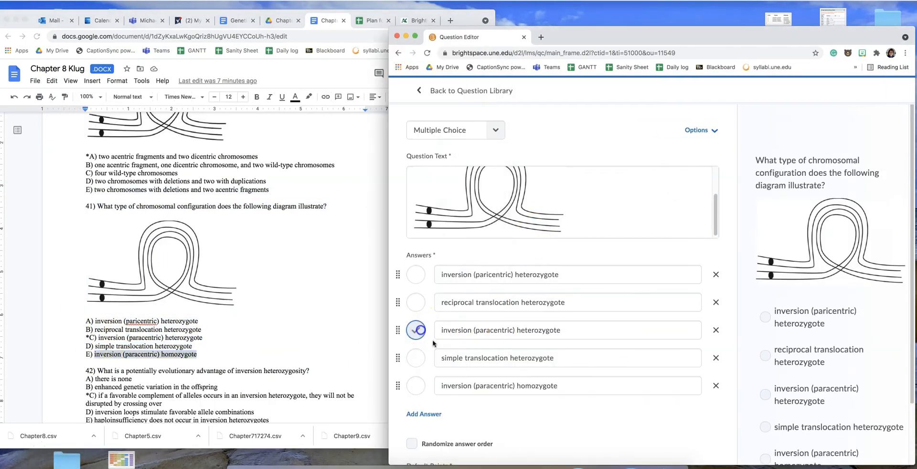
{"action": "scroll", "coordinate": [620, 413], "scroll_direction": "down", "scroll_amount": 3}
{"action": "left_click", "coordinate": [429, 447]}
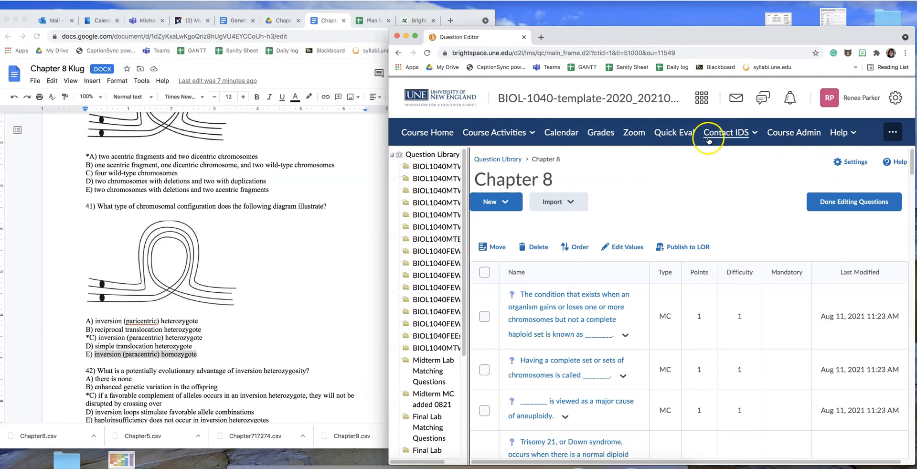
- Open the Course Administration page and check the week 6 row in the Plan for Weekly Quizzes spreadsheet
{"action": "left_click", "coordinate": [794, 134]}
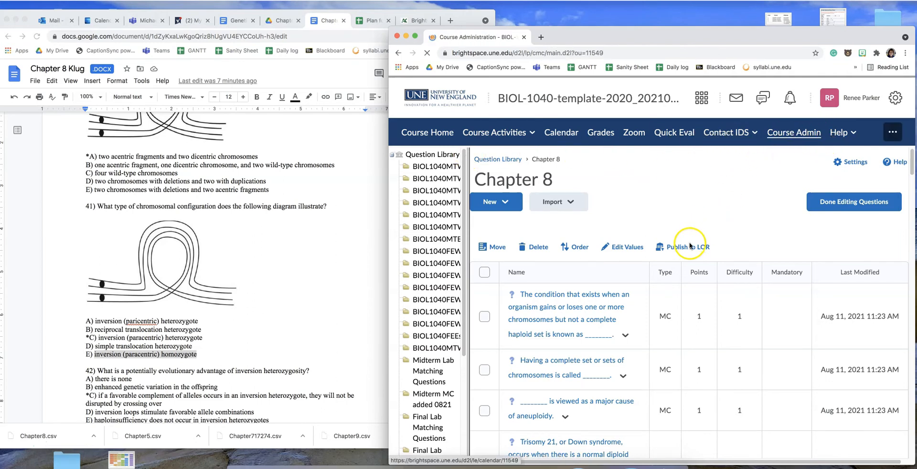
{"action": "left_click", "coordinate": [369, 21]}
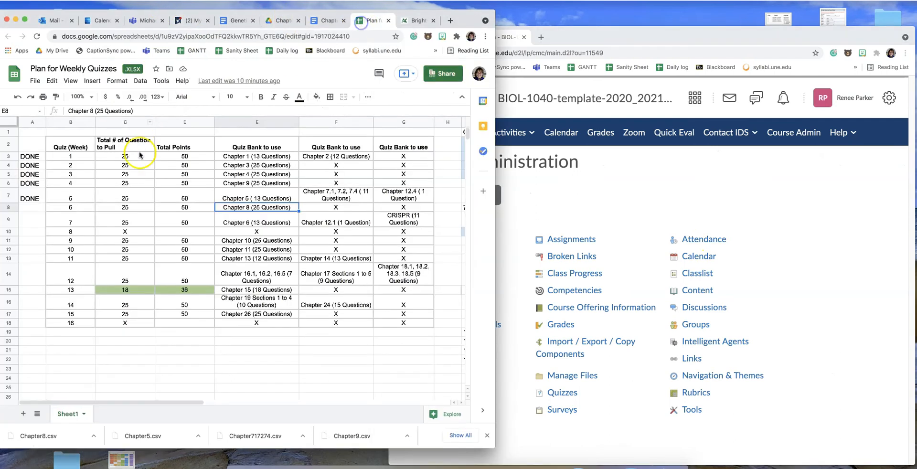
{"action": "left_click", "coordinate": [71, 207]}
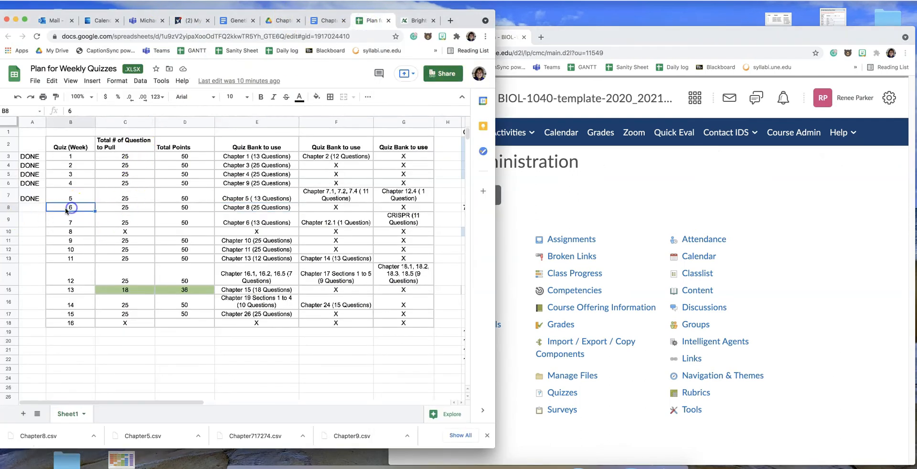
- Open the Week 6 Quiz from the Brightspace course's quizzes and bring up its questions for editing
{"action": "left_click", "coordinate": [688, 242]}
{"action": "left_click", "coordinate": [572, 393]}
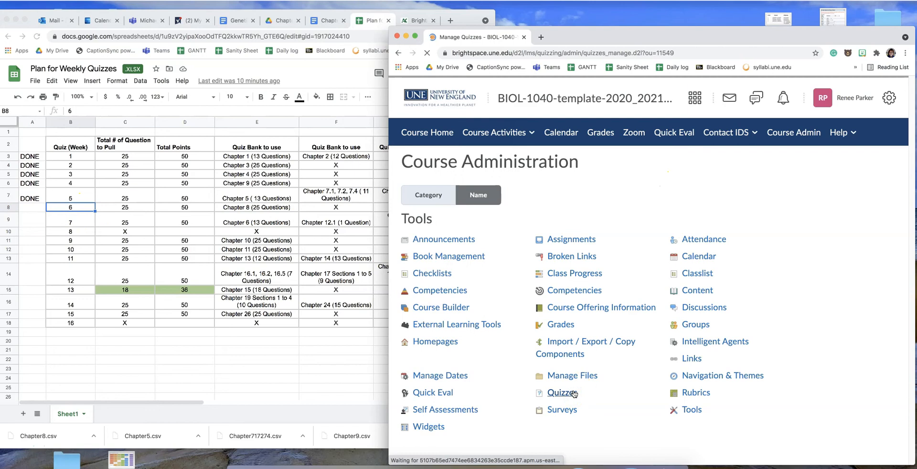
{"action": "scroll", "coordinate": [554, 383], "scroll_direction": "down", "scroll_amount": 3}
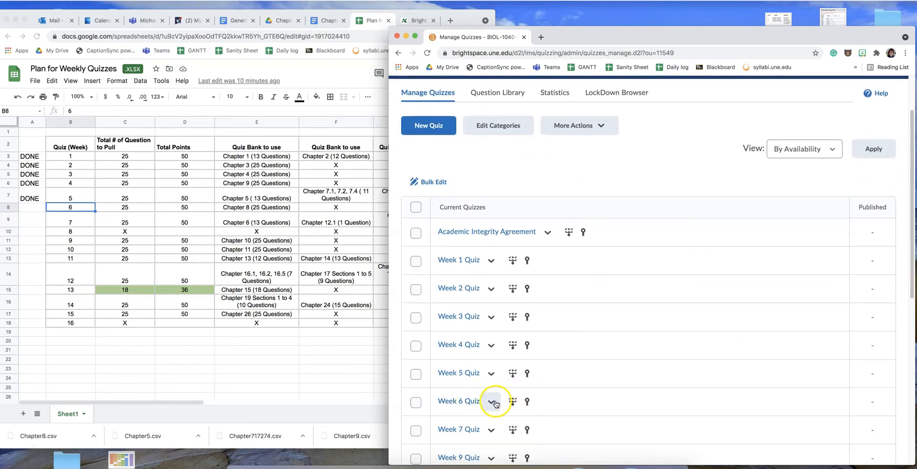
{"action": "left_click", "coordinate": [477, 402]}
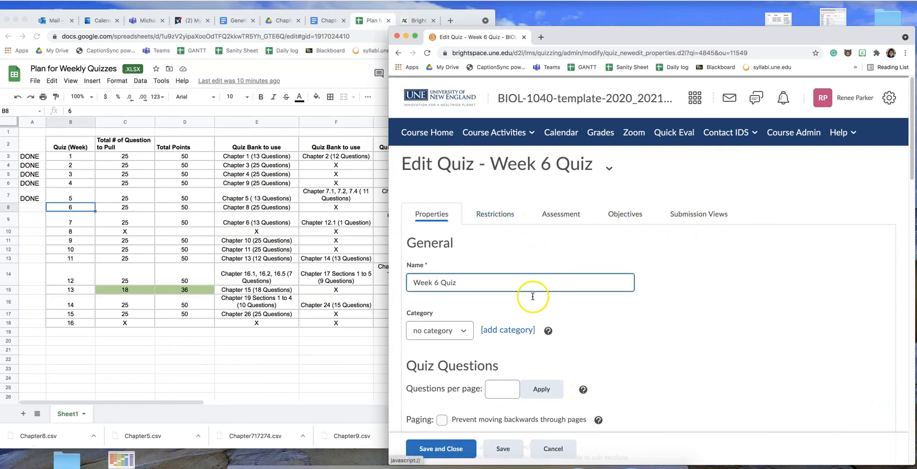
{"action": "scroll", "coordinate": [533, 296], "scroll_direction": "down", "scroll_amount": 5}
{"action": "left_click", "coordinate": [443, 289]}
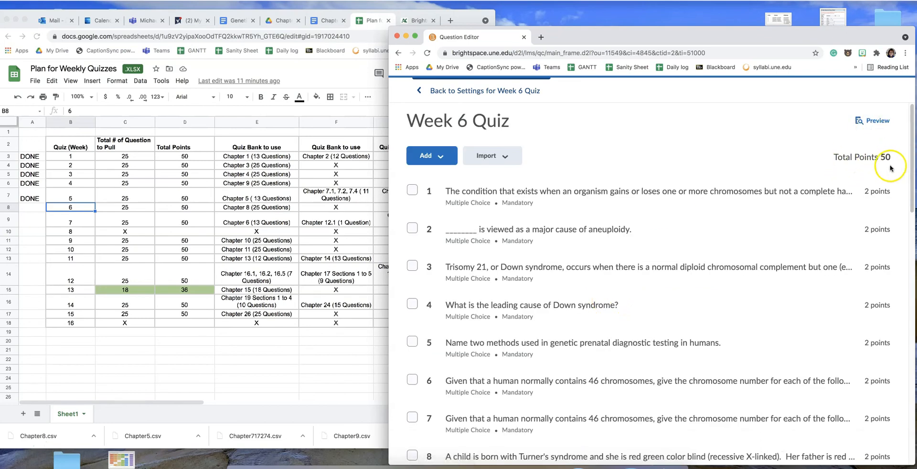
- Add a new question pool to the Week 6 Quiz and title it "Chapter 8"
{"action": "left_click", "coordinate": [423, 156]}
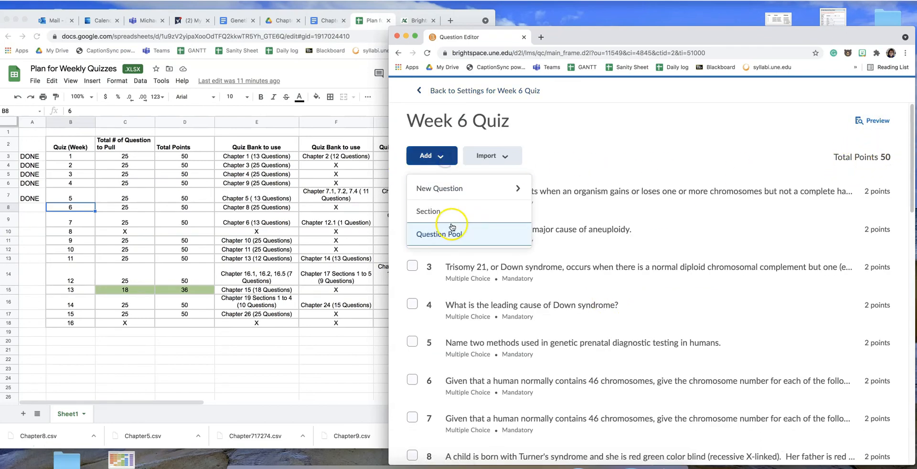
{"action": "left_click", "coordinate": [446, 238]}
{"action": "left_click", "coordinate": [476, 148]}
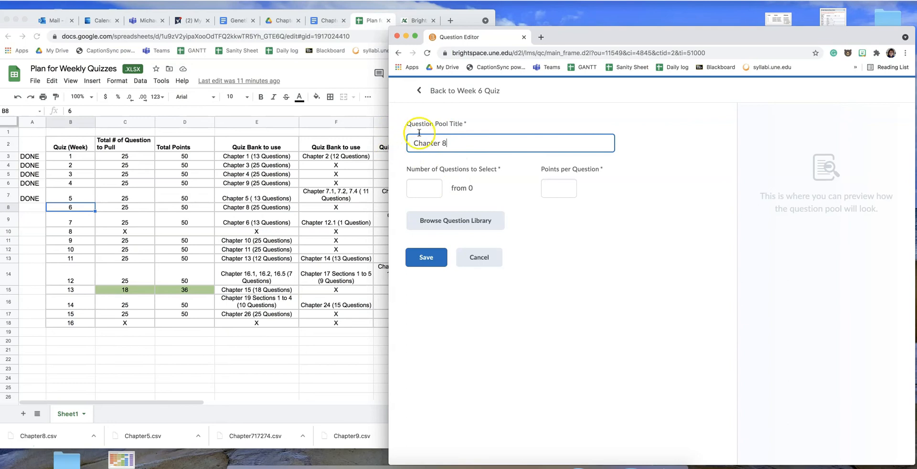
- Import the whole Chapter 8 section from the Question Library into the question pool
{"action": "left_click", "coordinate": [461, 221]}
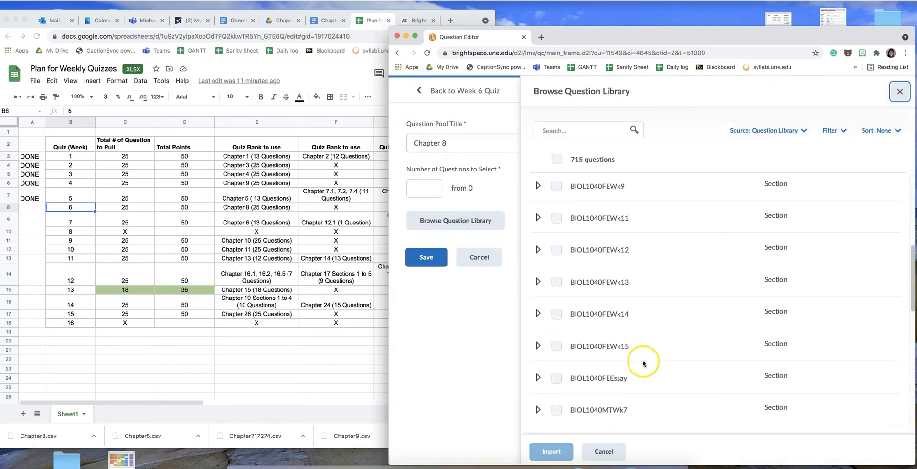
{"action": "left_click", "coordinate": [557, 411]}
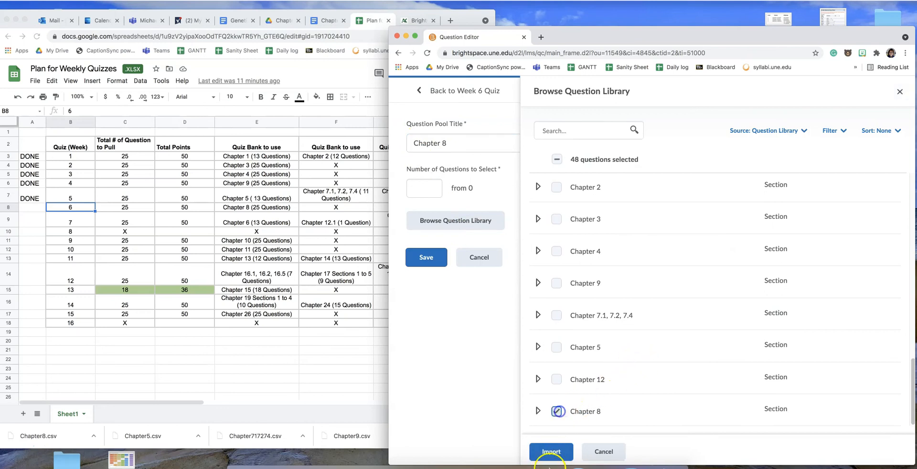
{"action": "left_click", "coordinate": [550, 451]}
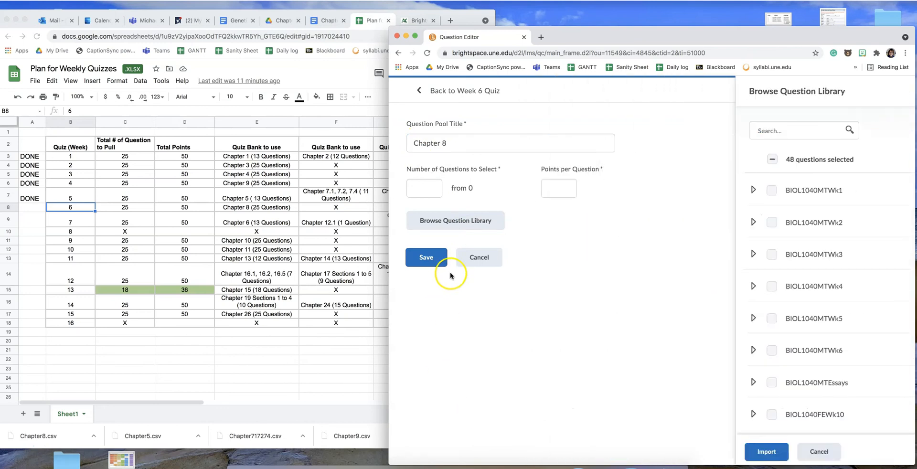
- Check week 6's question bank in the Plan for Weekly Quizzes spreadsheet and set the Brightspace pool's number of questions to select to 25
{"action": "left_click", "coordinate": [276, 246]}
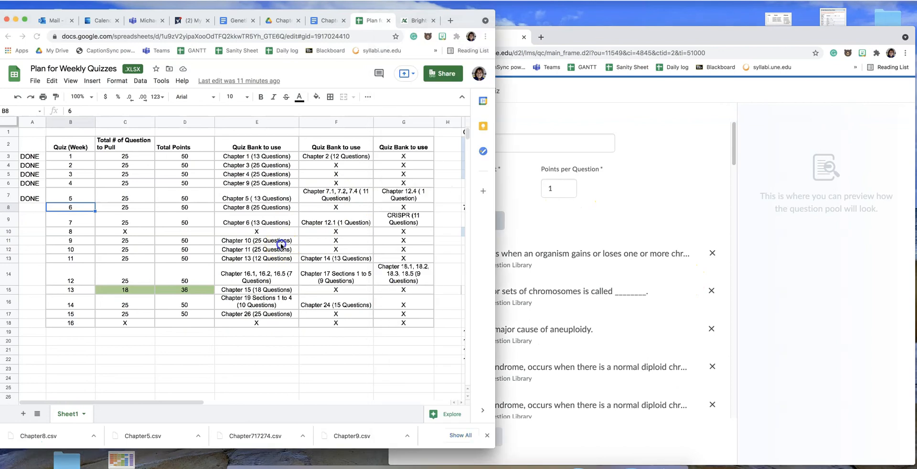
{"action": "left_click", "coordinate": [258, 209]}
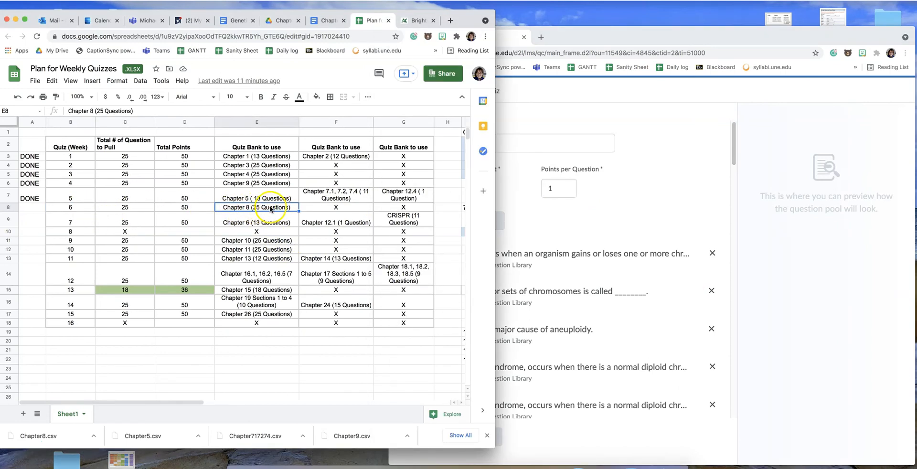
{"action": "left_click", "coordinate": [595, 213]}
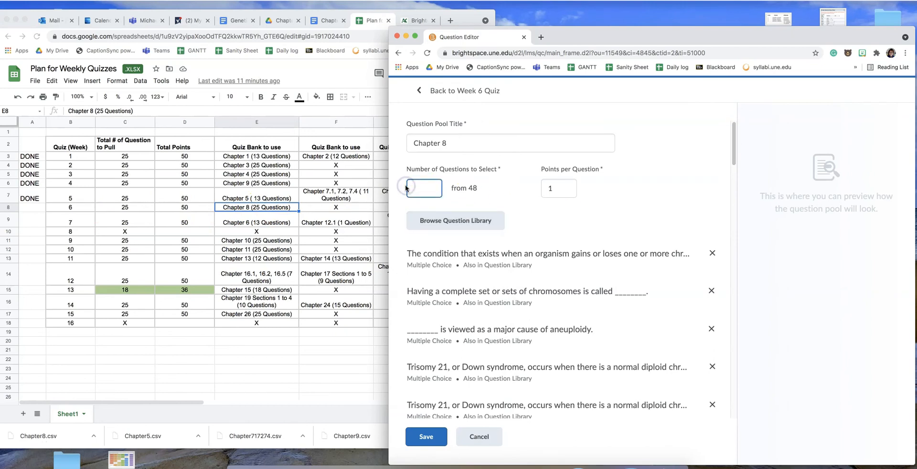
{"action": "type", "text": "25"}
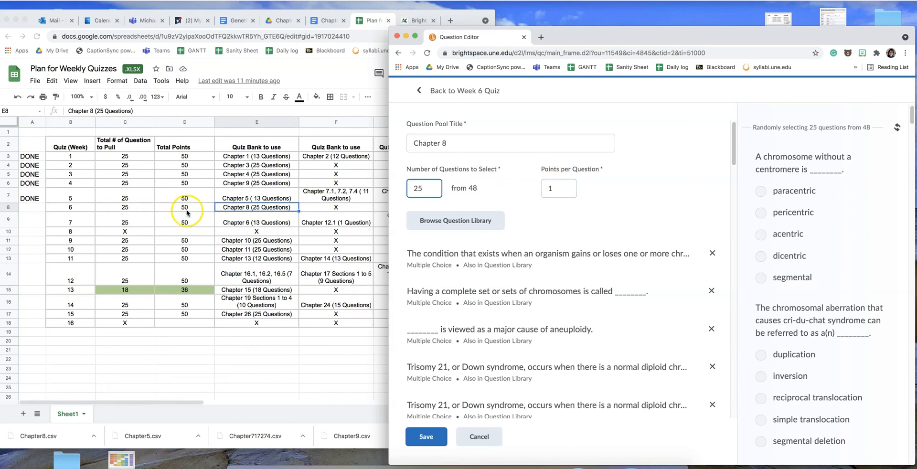
- Set the pool's points per question to 2, save the pool, and return to the Week 6 Quiz settings
{"action": "left_click", "coordinate": [552, 190]}
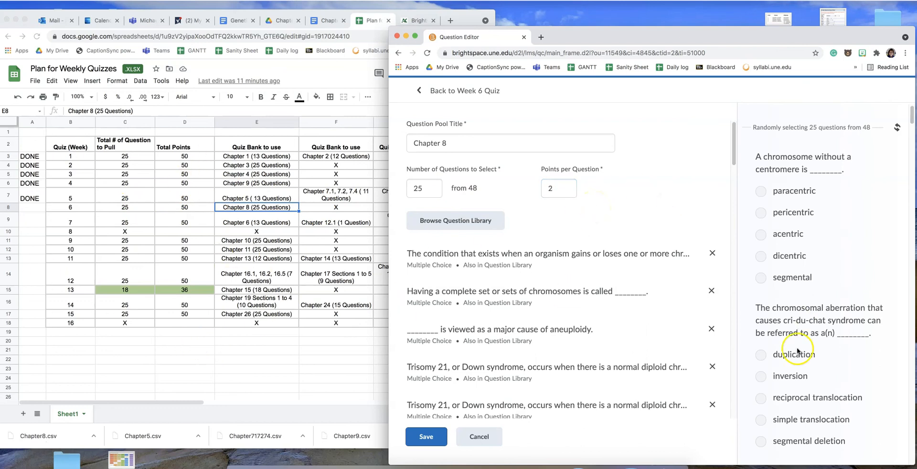
{"action": "left_click", "coordinate": [433, 444]}
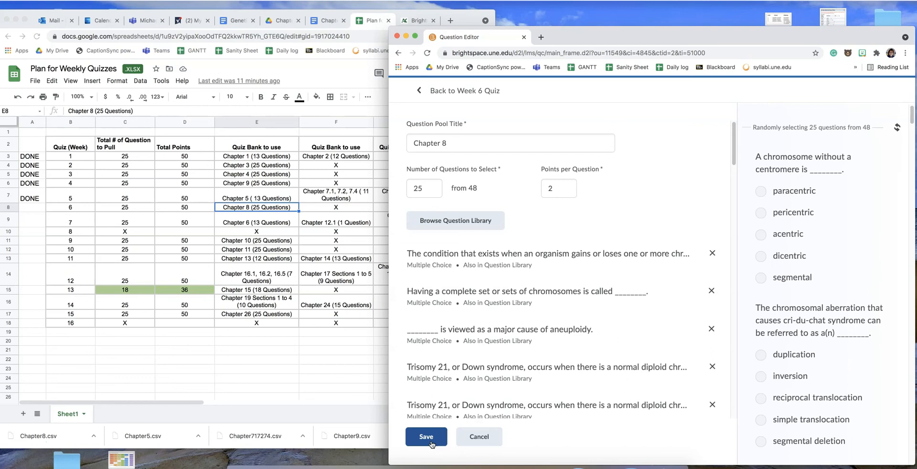
{"action": "left_click", "coordinate": [431, 444]}
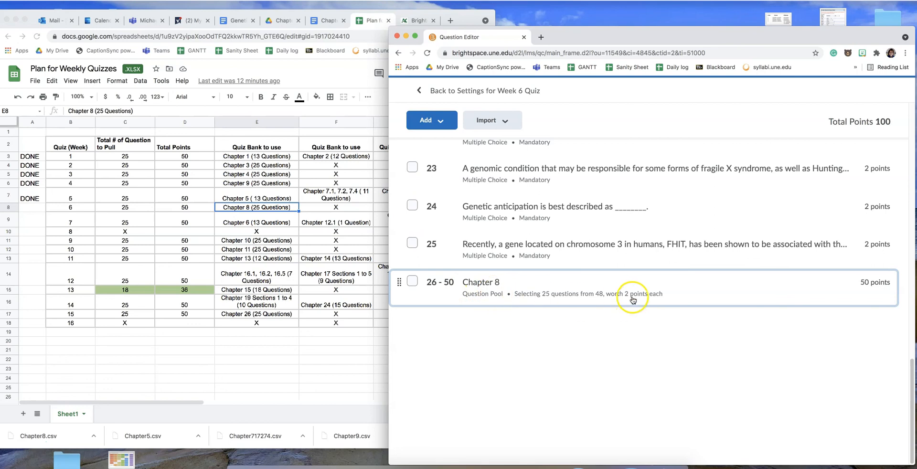
{"action": "left_click", "coordinate": [483, 96]}
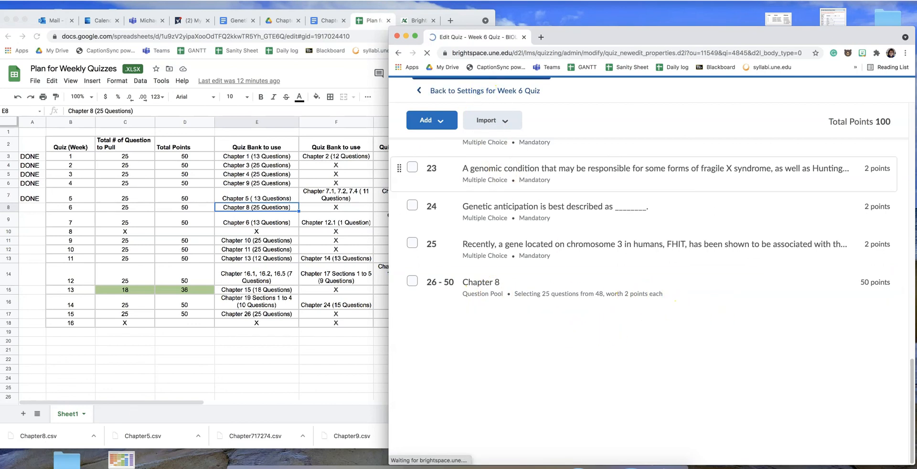